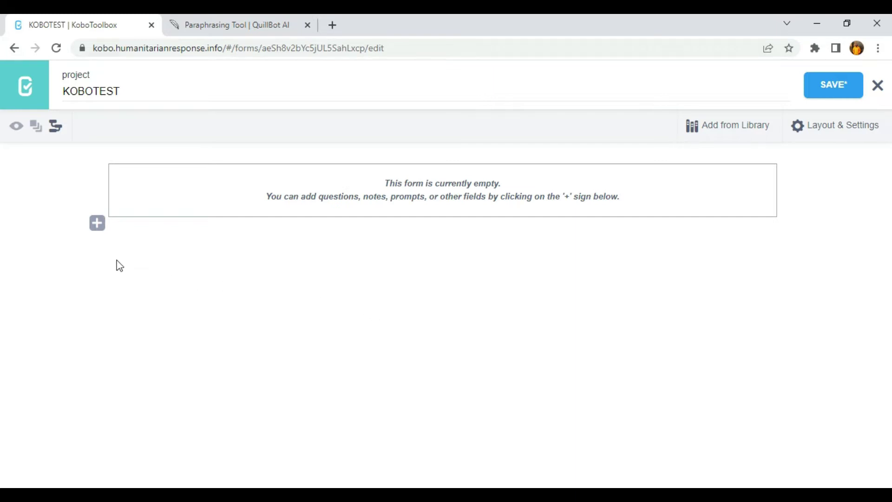
Add a Text question labelled "What is your name" to the empty form
{"action": "left_click", "coordinate": [98, 224]}
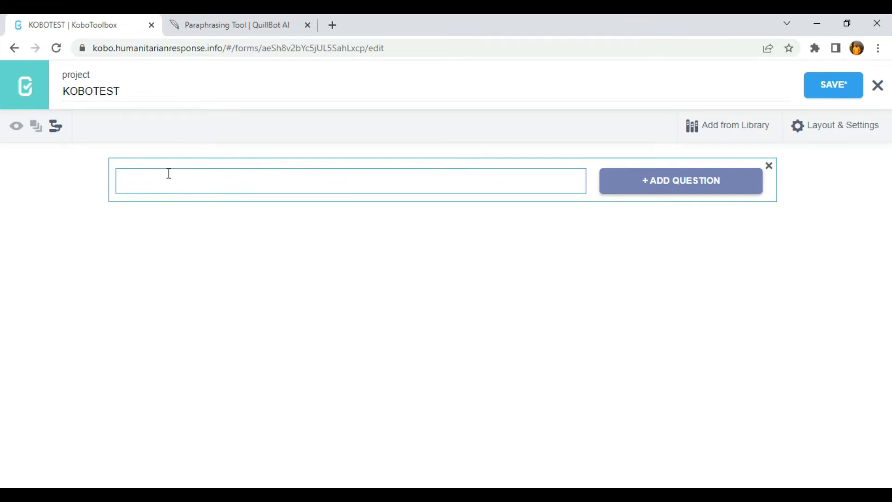
{"action": "type", "text": "wHAT"}
{"action": "key", "text": "BackSpace"}
{"action": "key", "text": "BackSpace"}
{"action": "key", "text": "BackSpace"}
{"action": "key", "text": "BackSpace"}
{"action": "type", "text": "w"}
{"action": "key", "text": "BackSpace"}
{"action": "type", "text": "What is youre"}
{"action": "key", "text": "BackSpace"}
{"action": "type", "text": "name"}
{"action": "left_click", "coordinate": [709, 181]}
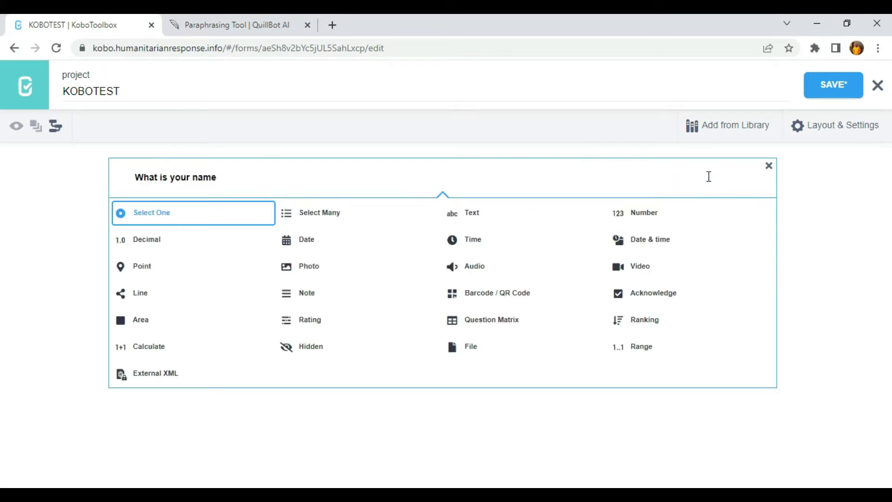
{"action": "left_click", "coordinate": [471, 215]}
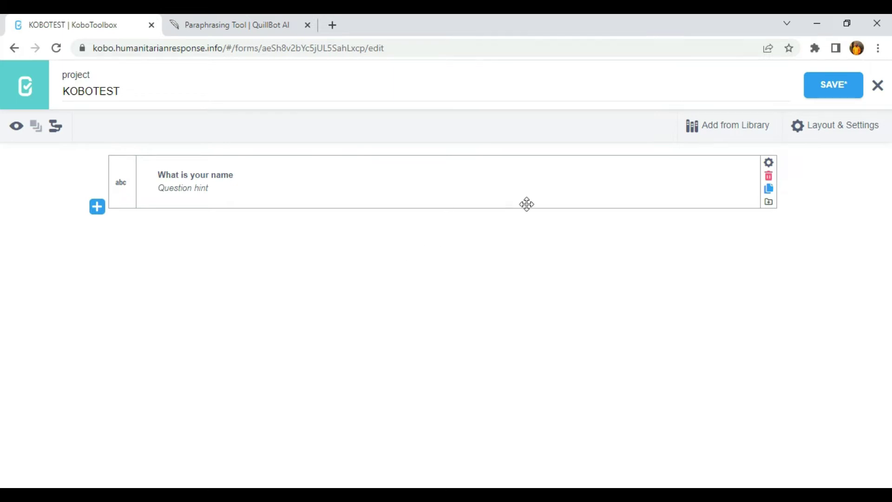
Set Mandatory Response to Yes for the "What is your name" question and close its settings
{"action": "left_click", "coordinate": [769, 162]}
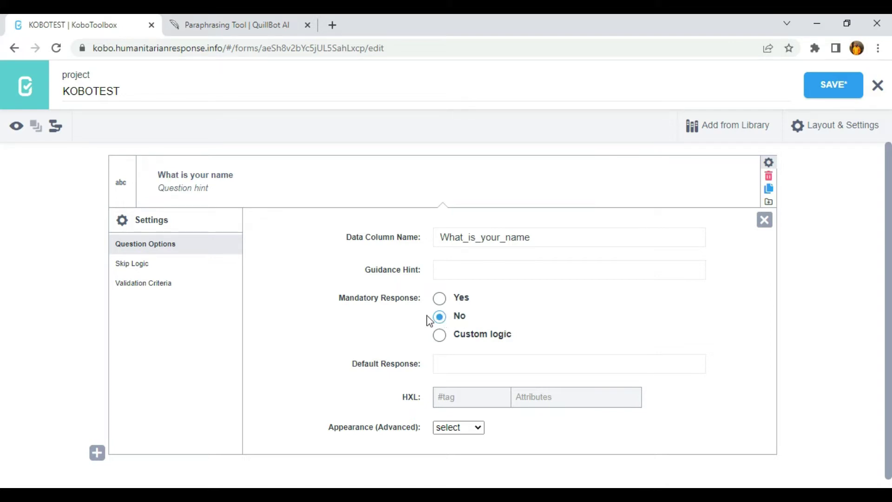
{"action": "left_click", "coordinate": [441, 301]}
{"action": "left_click", "coordinate": [440, 337]}
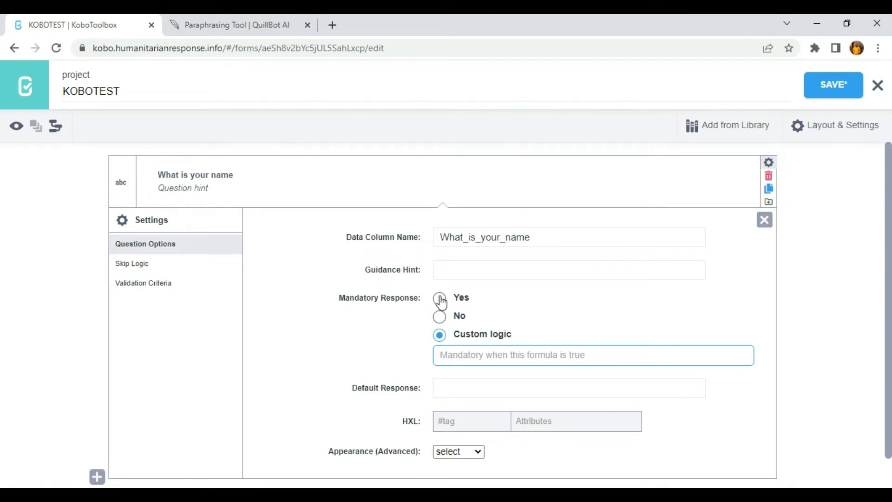
{"action": "left_click", "coordinate": [440, 299]}
{"action": "left_click", "coordinate": [764, 219]}
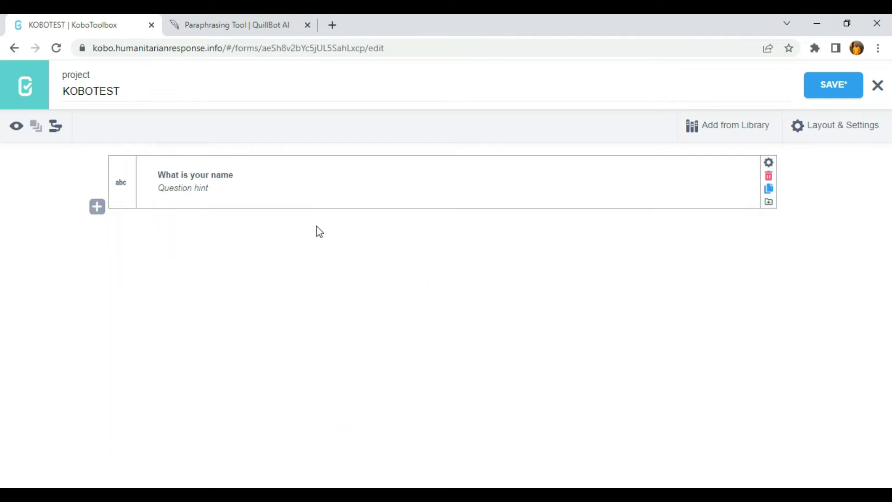
{"action": "left_click", "coordinate": [768, 162]}
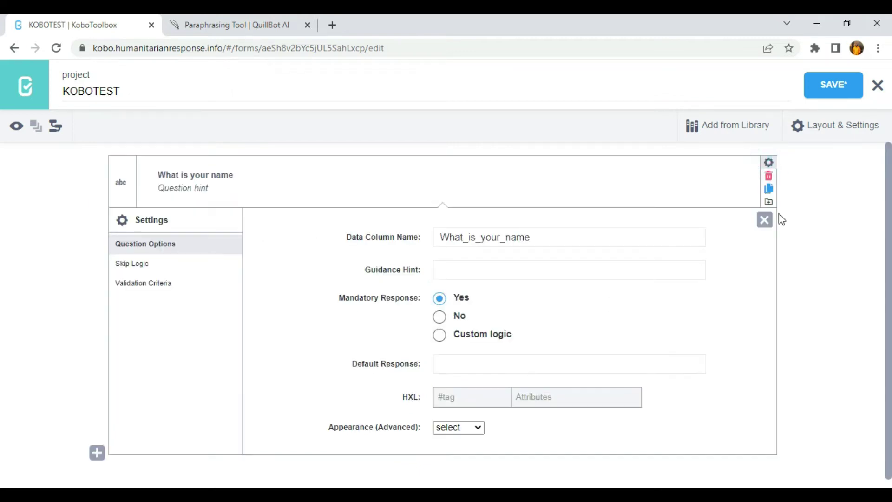
{"action": "left_click", "coordinate": [764, 220]}
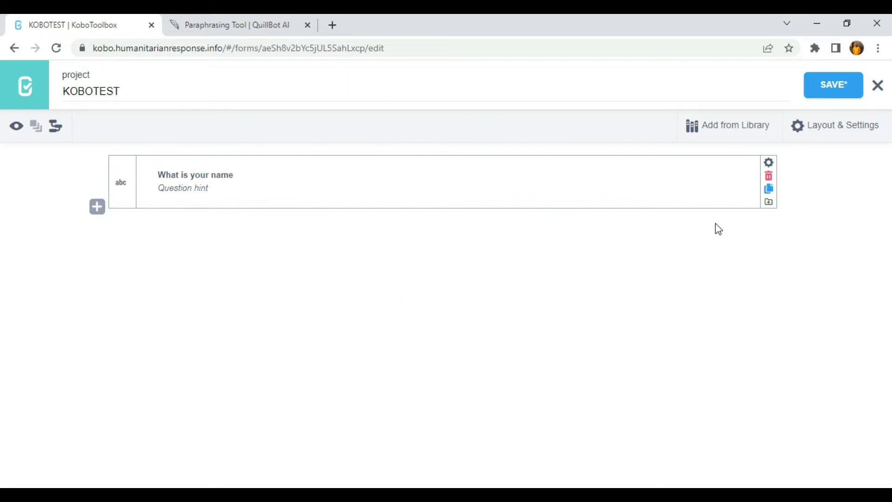
Preview the form, validate it with the name field left empty, and close the preview
{"action": "left_click", "coordinate": [17, 127]}
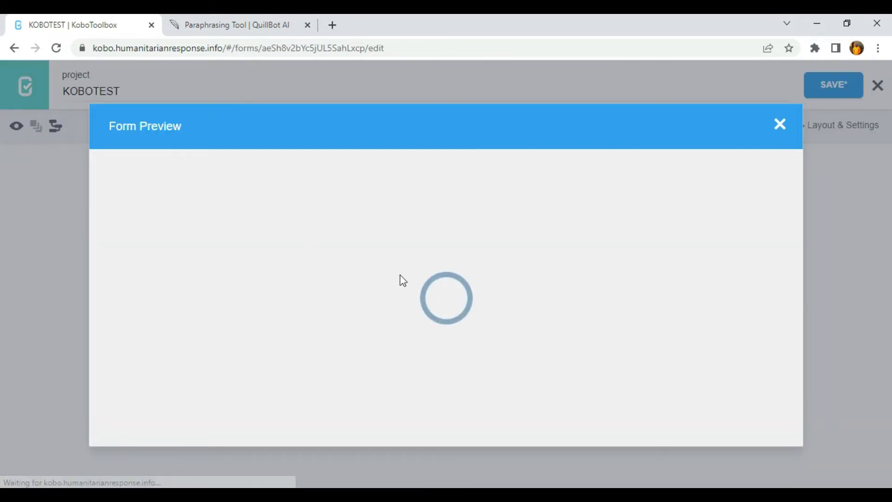
{"action": "scroll", "coordinate": [325, 363], "scroll_direction": "down", "scroll_amount": 3}
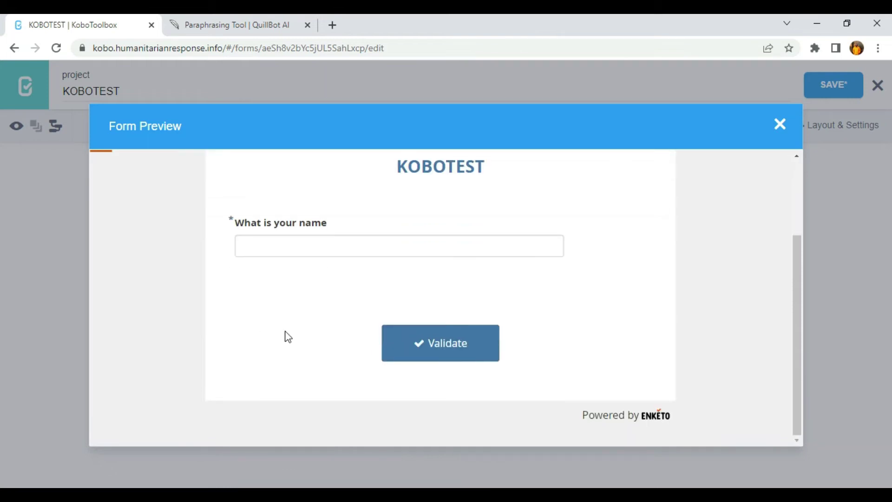
{"action": "left_click", "coordinate": [456, 349]}
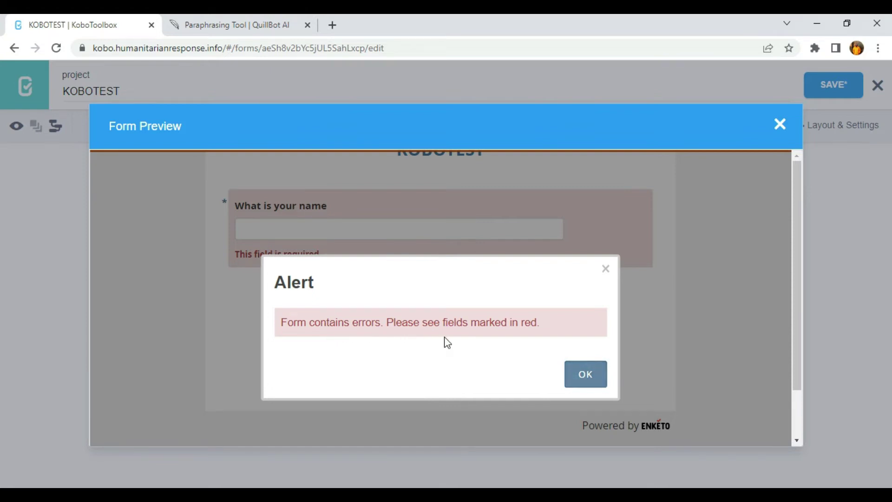
{"action": "left_click", "coordinate": [605, 269]}
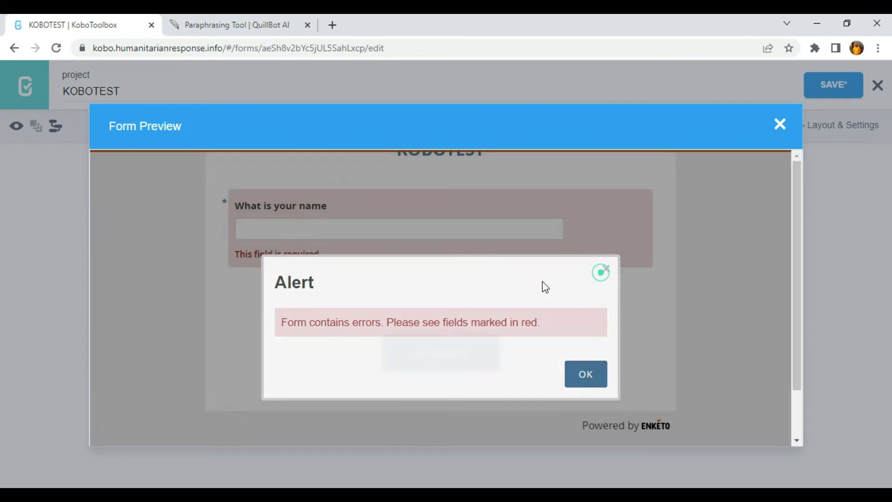
{"action": "scroll", "coordinate": [297, 270], "scroll_direction": "up", "scroll_amount": 2}
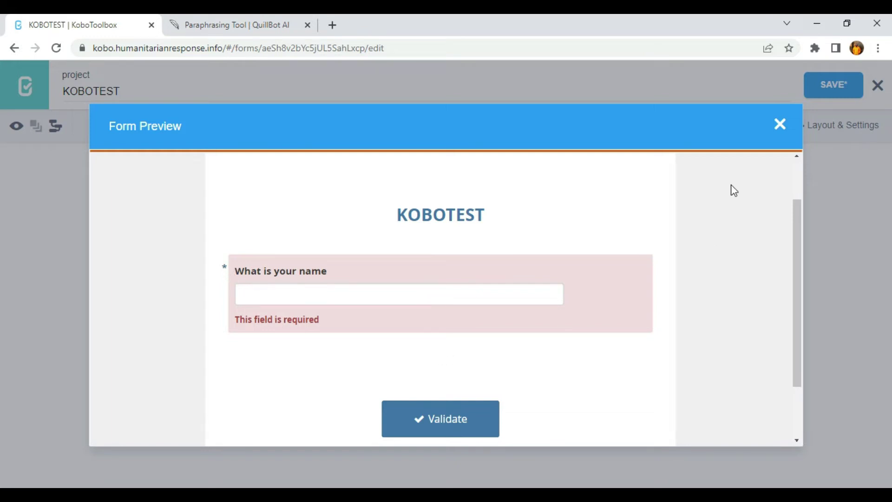
{"action": "left_click", "coordinate": [779, 124]}
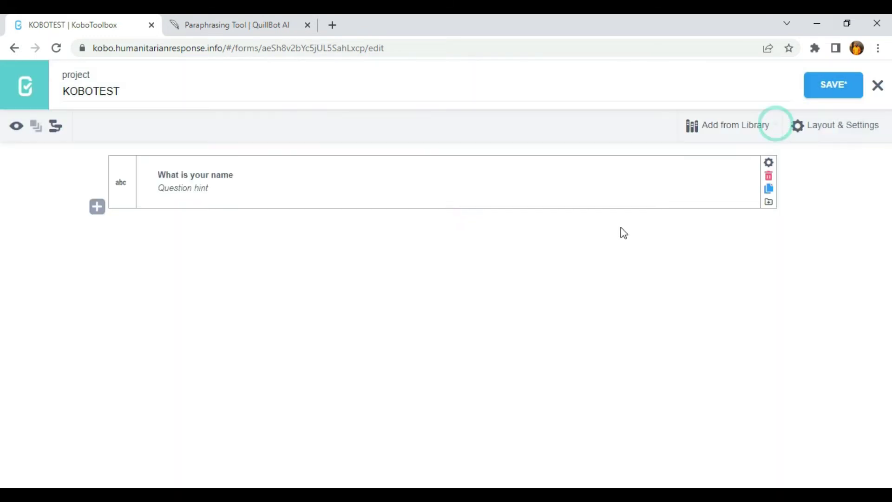
Add a Select One question labelled "Country" below the name question
{"action": "left_click", "coordinate": [98, 206]}
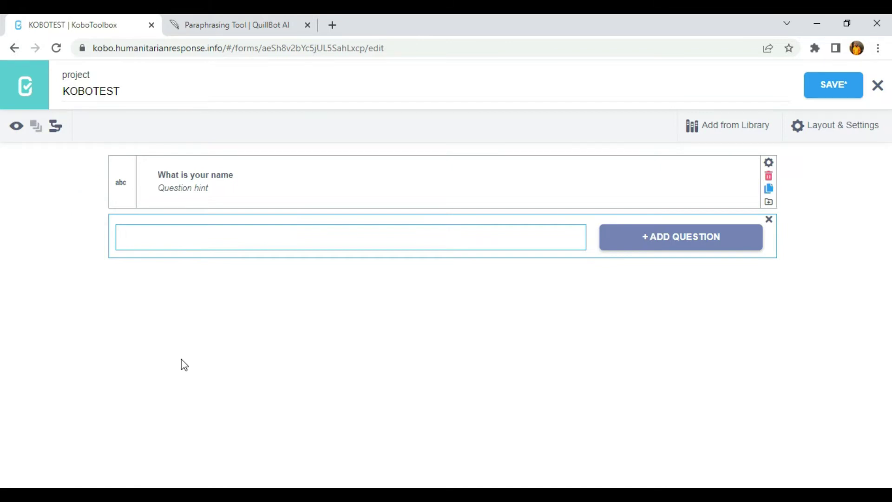
{"action": "type", "text": "Country"}
{"action": "left_click", "coordinate": [671, 239]}
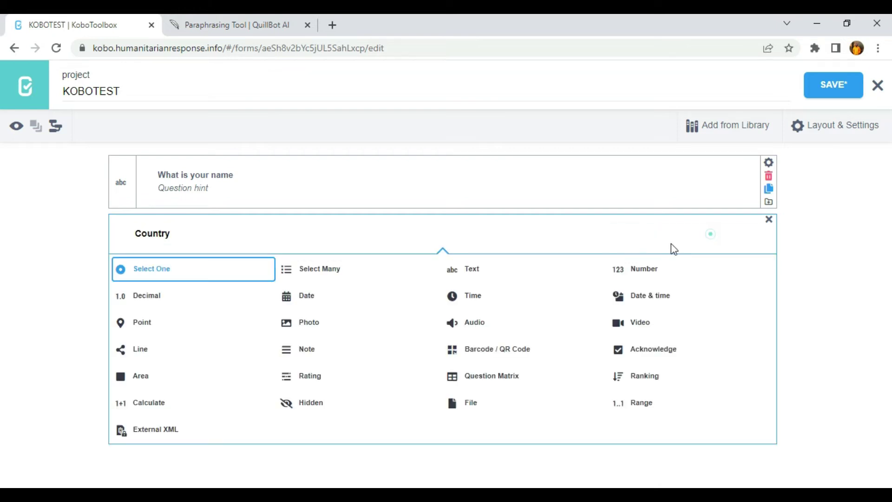
{"action": "left_click", "coordinate": [153, 273]}
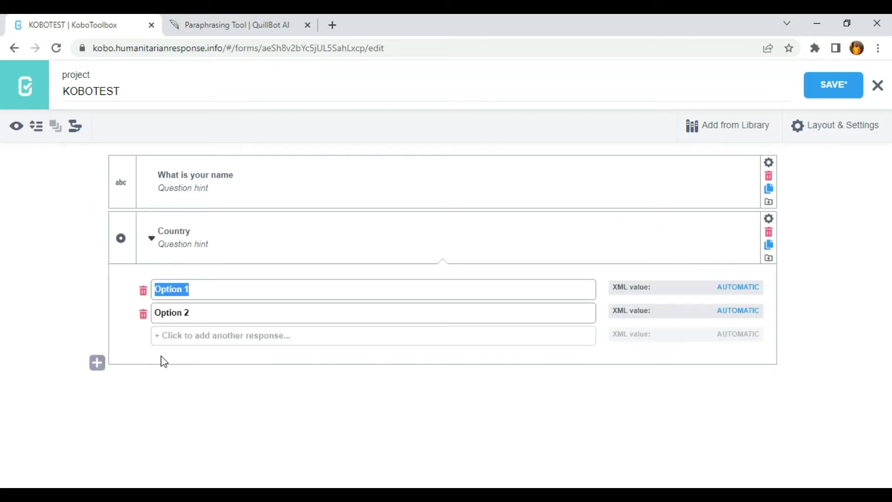
Enter England, USA and Germany as the response options of the Country question
{"action": "type", "text": "L"}
{"action": "key", "text": "BackSpace"}
{"action": "type", "text": "Englan"}
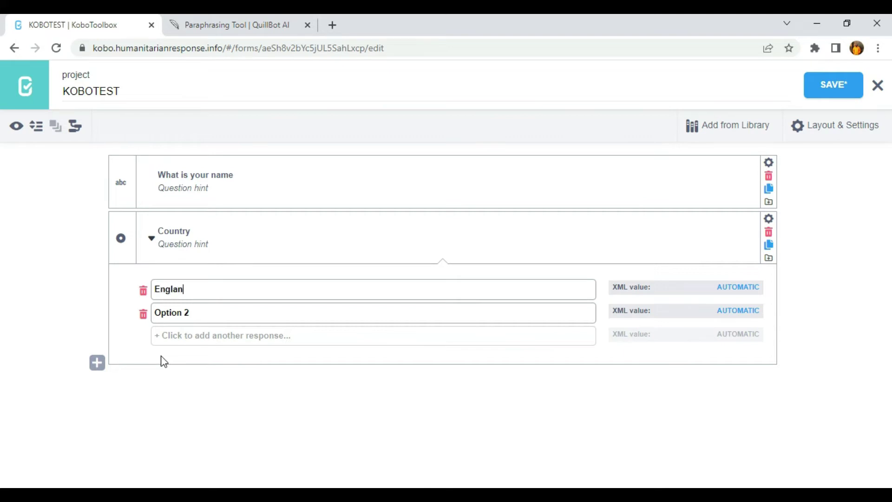
{"action": "type", "text": "d"}
{"action": "key", "text": "Tab"}
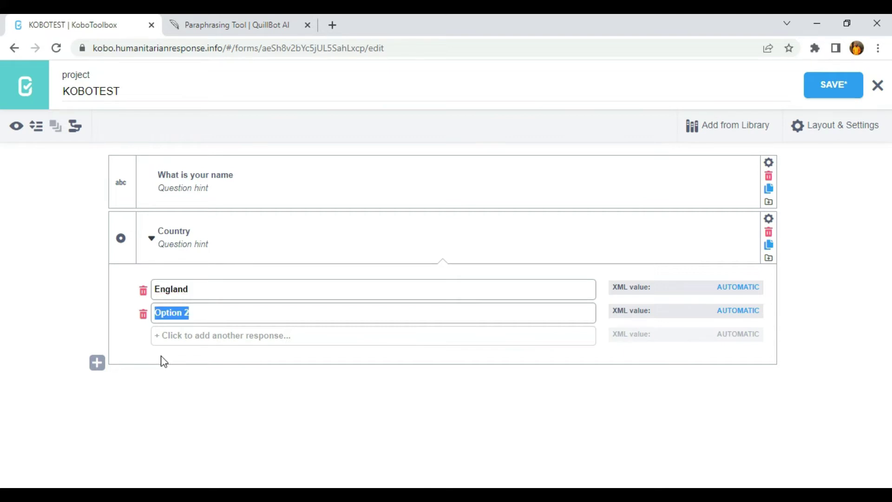
{"action": "type", "text": "USA"}
{"action": "key", "text": "Tab"}
{"action": "type", "text": "Germany"}
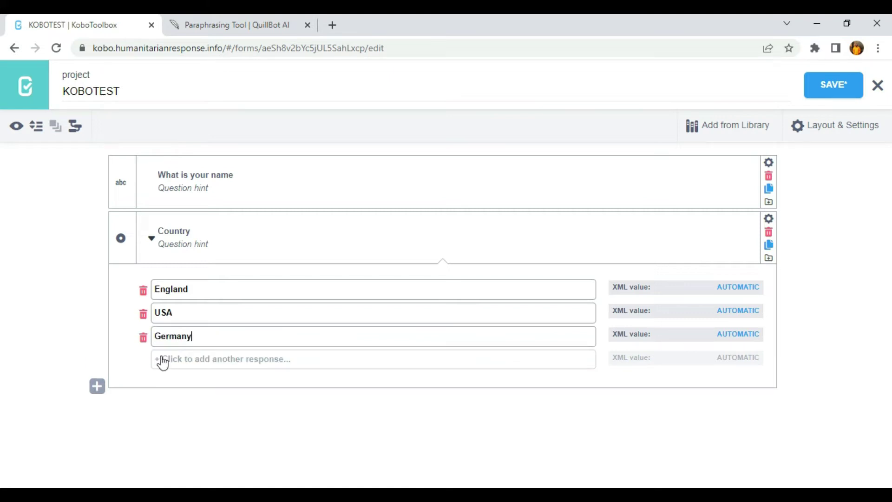
Add a Number question labelled "Age" below the Country question
{"action": "left_click", "coordinate": [98, 387]}
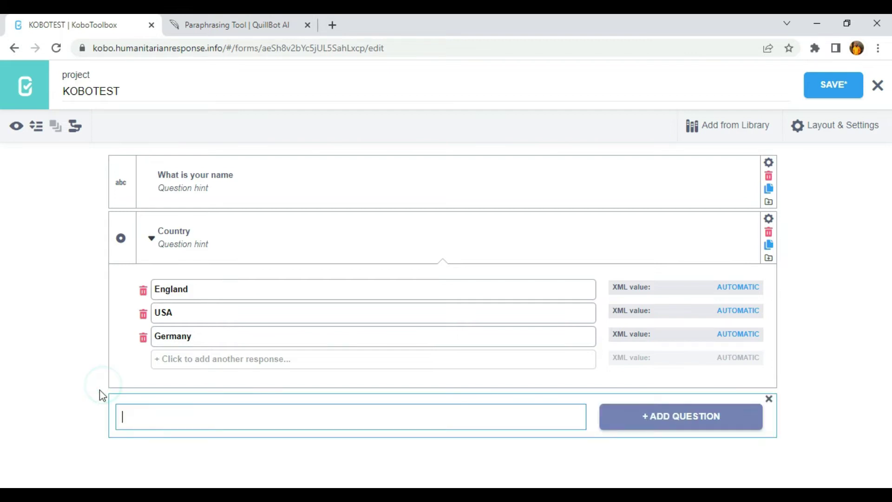
{"action": "type", "text": "Age"}
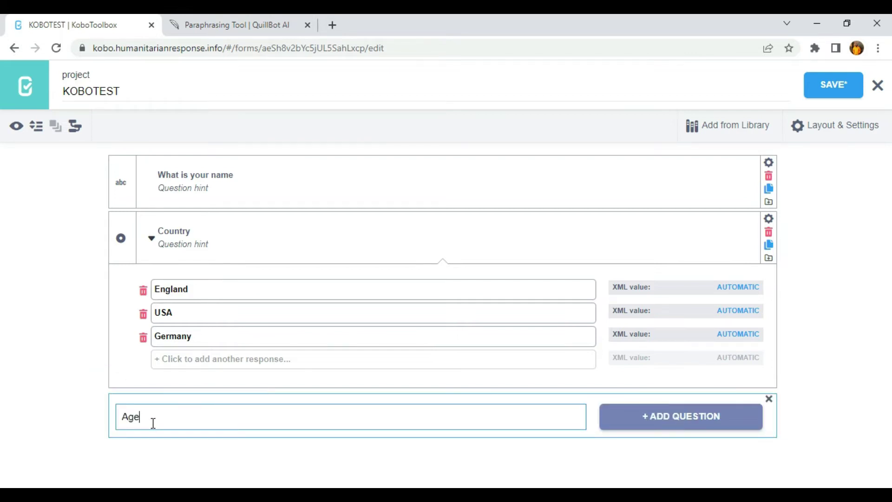
{"action": "left_click", "coordinate": [637, 418]}
{"action": "scroll", "coordinate": [655, 325], "scroll_direction": "down", "scroll_amount": 2}
{"action": "left_click", "coordinate": [653, 281]}
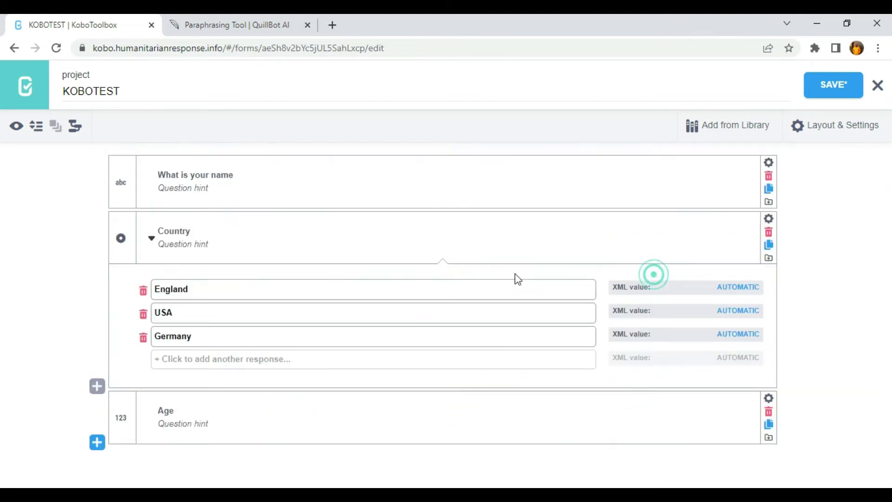
Add a Select One question "Do you drive?" with the options Yes and No, and collapse the response options of all questions
{"action": "left_click", "coordinate": [97, 442]}
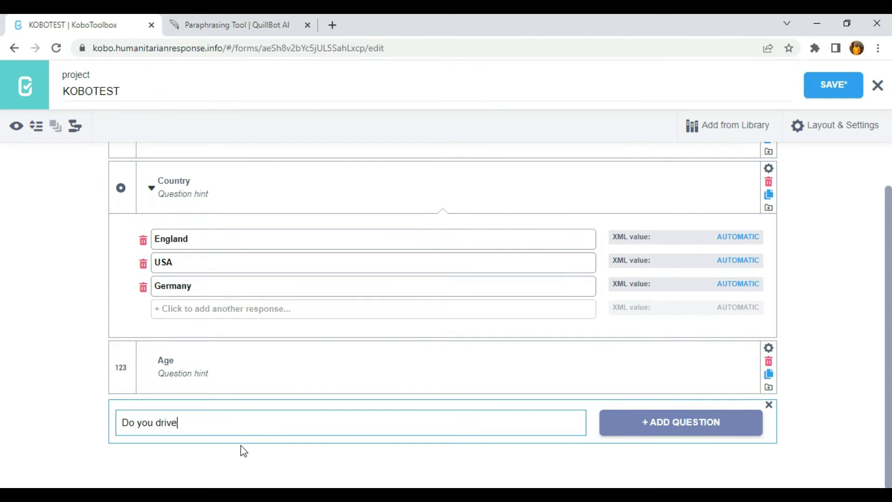
{"action": "left_click", "coordinate": [625, 425]}
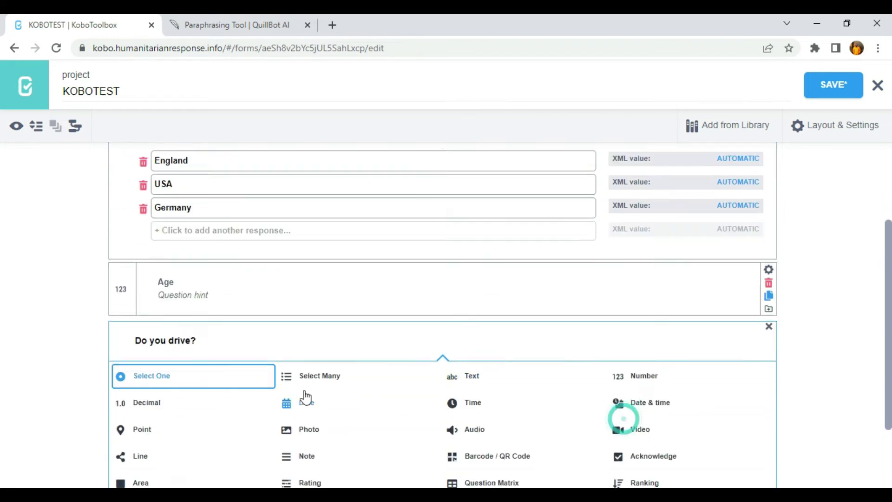
{"action": "left_click", "coordinate": [126, 319]}
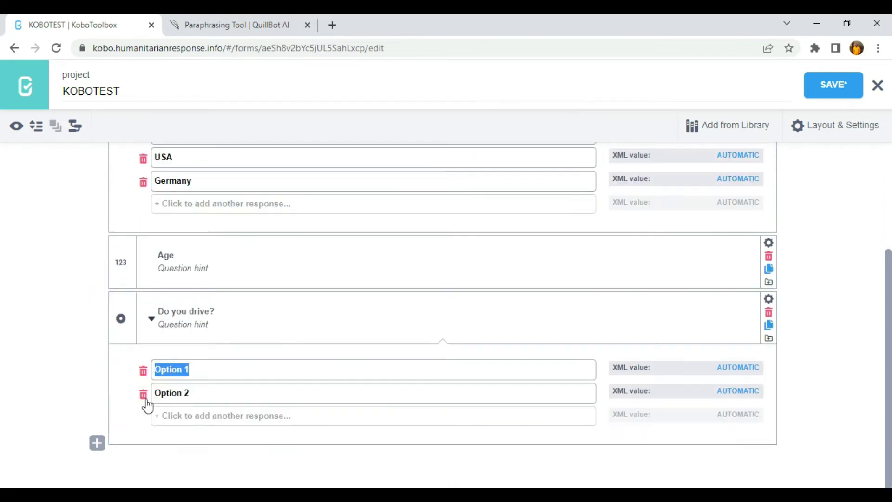
{"action": "type", "text": "Yes"}
{"action": "key", "text": "Tab"}
{"action": "type", "text": "N"}
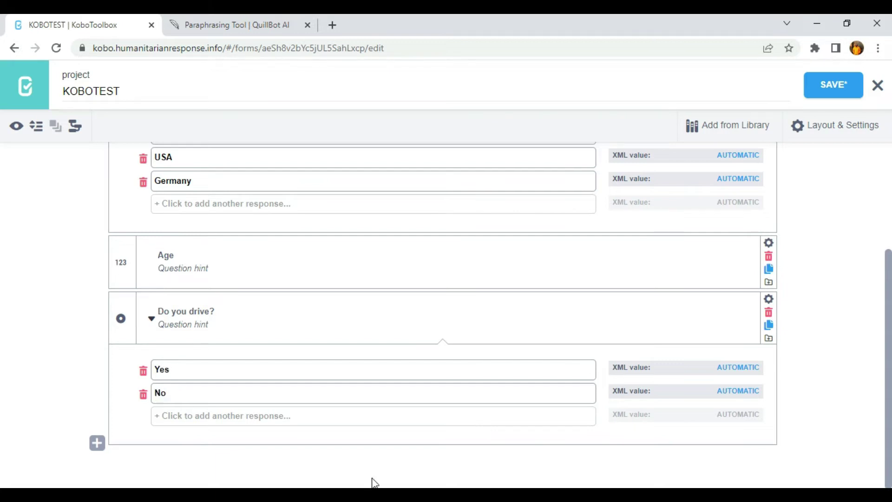
{"action": "scroll", "coordinate": [464, 392], "scroll_direction": "up", "scroll_amount": 3}
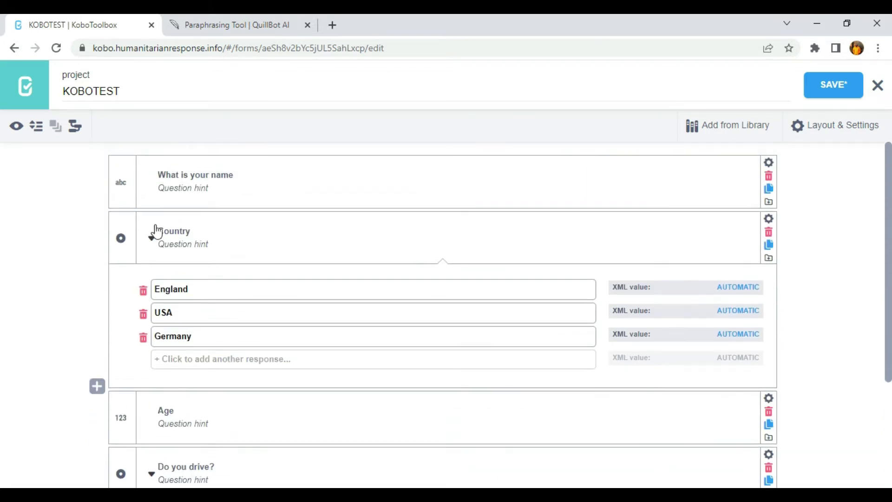
{"action": "left_click", "coordinate": [36, 126]}
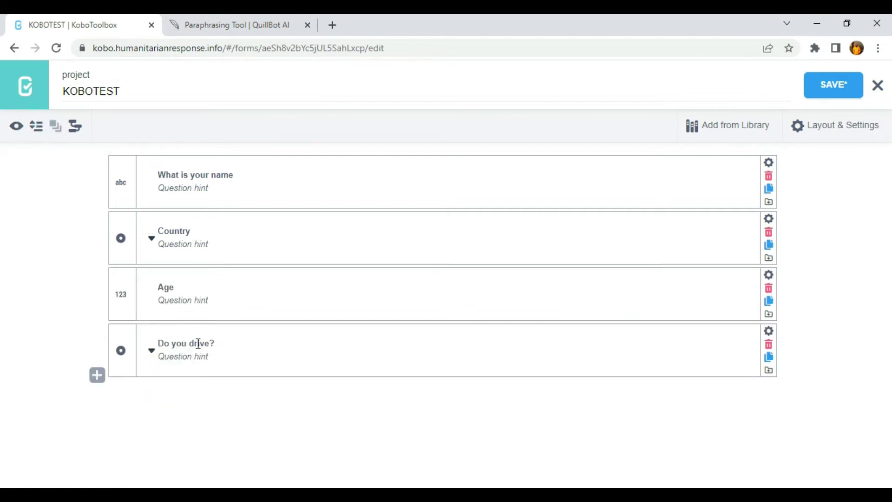
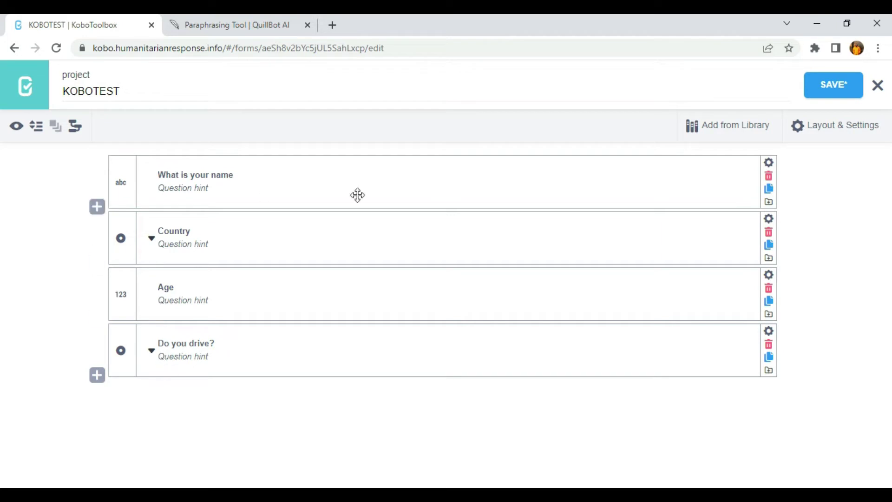
Open the form preview and examine the layout of the name, Country, Age and driving questions
{"action": "left_click", "coordinate": [17, 129]}
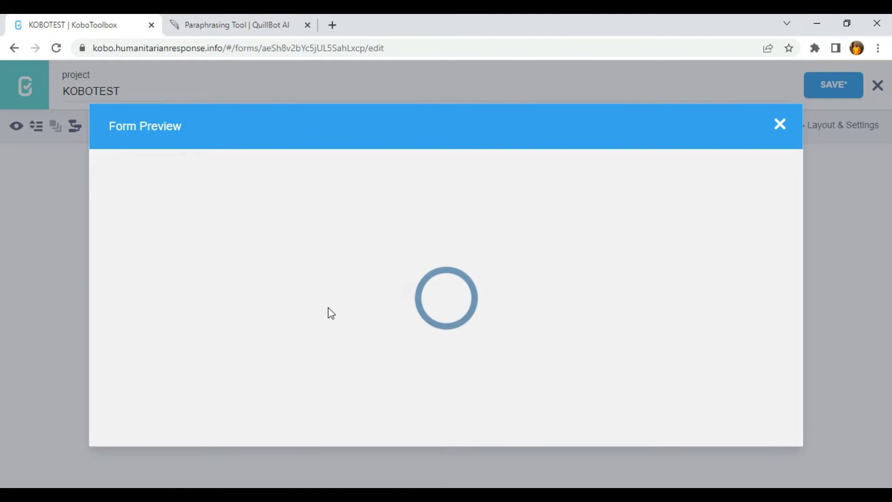
{"action": "scroll", "coordinate": [412, 355], "scroll_direction": "down", "scroll_amount": 2}
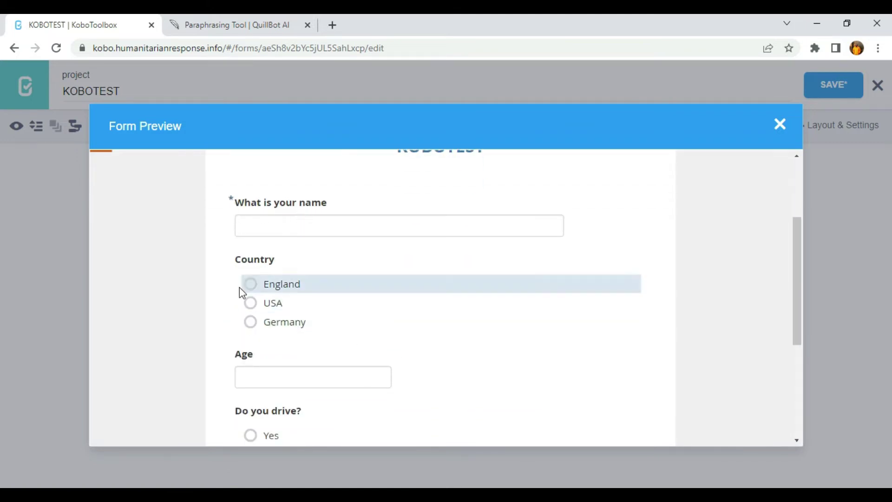
{"action": "scroll", "coordinate": [201, 364], "scroll_direction": "down", "scroll_amount": 2}
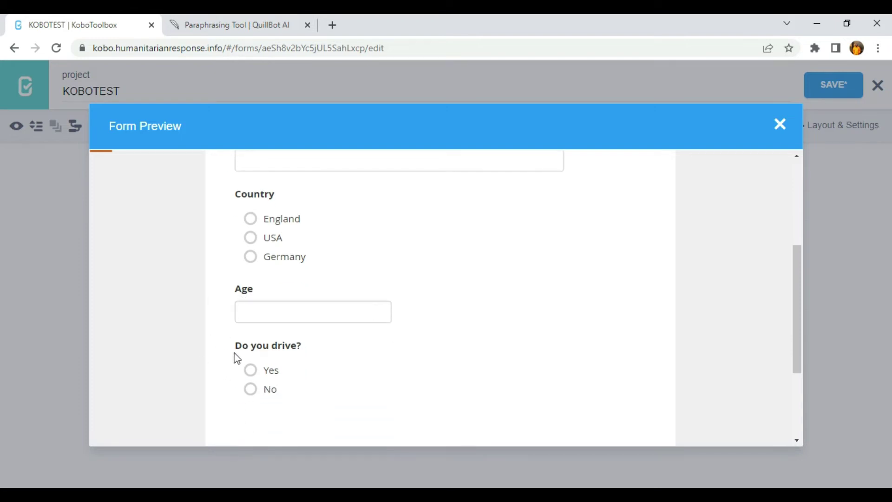
{"action": "scroll", "coordinate": [285, 352], "scroll_direction": "up", "scroll_amount": 4}
{"action": "scroll", "coordinate": [279, 324], "scroll_direction": "down", "scroll_amount": 4}
{"action": "scroll", "coordinate": [280, 321], "scroll_direction": "up", "scroll_amount": 3}
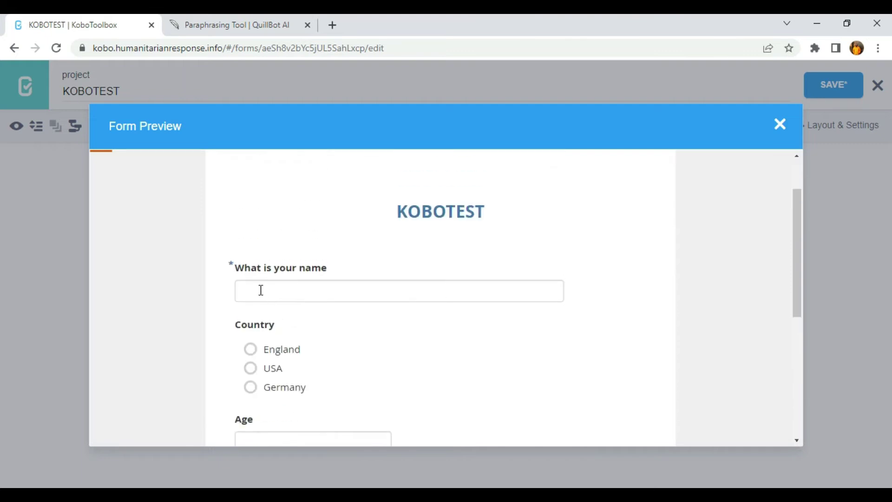
Enter a first name in the required name question of the form preview, validate the form and dismiss the validation message
{"action": "left_click", "coordinate": [261, 290]}
{"action": "type", "text": "se"}
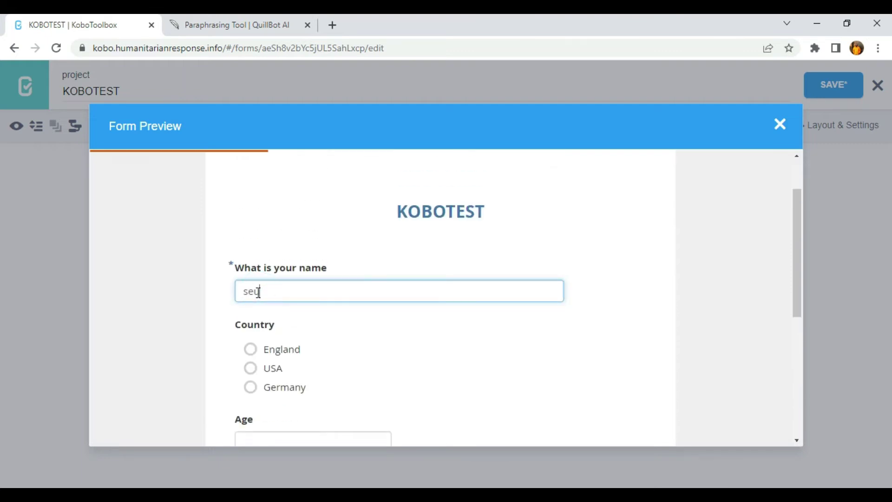
{"action": "scroll", "coordinate": [301, 302], "scroll_direction": "down", "scroll_amount": 3}
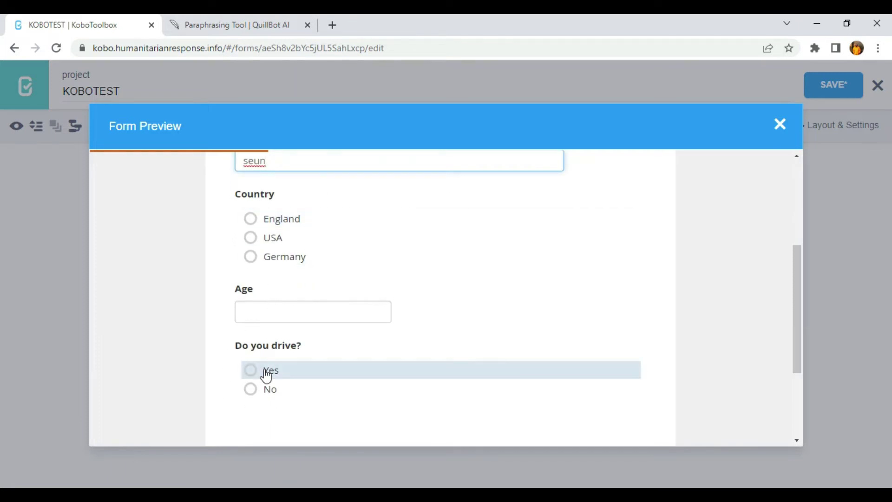
{"action": "scroll", "coordinate": [499, 390], "scroll_direction": "down", "scroll_amount": 3}
{"action": "left_click", "coordinate": [453, 361]}
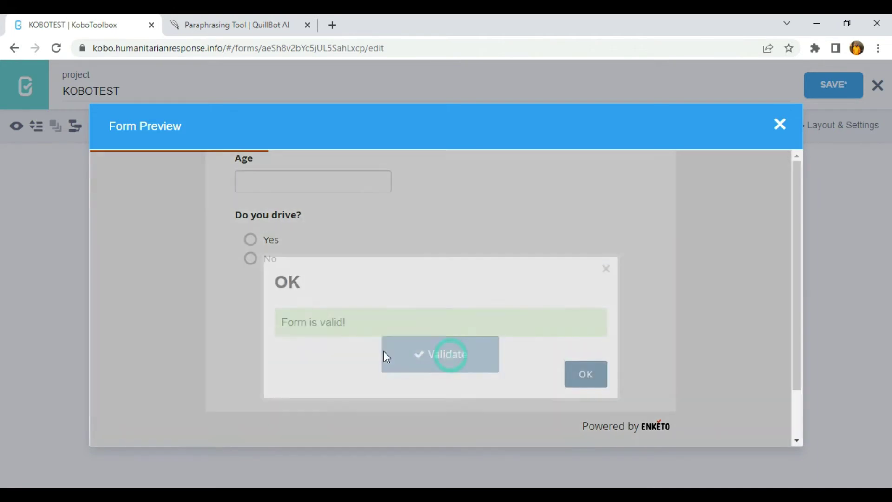
{"action": "left_click", "coordinate": [606, 269]}
Clear the answer to the name question in the form preview and select USA as the Country
{"action": "scroll", "coordinate": [616, 283], "scroll_direction": "up", "scroll_amount": 10}
{"action": "left_click", "coordinate": [291, 356]}
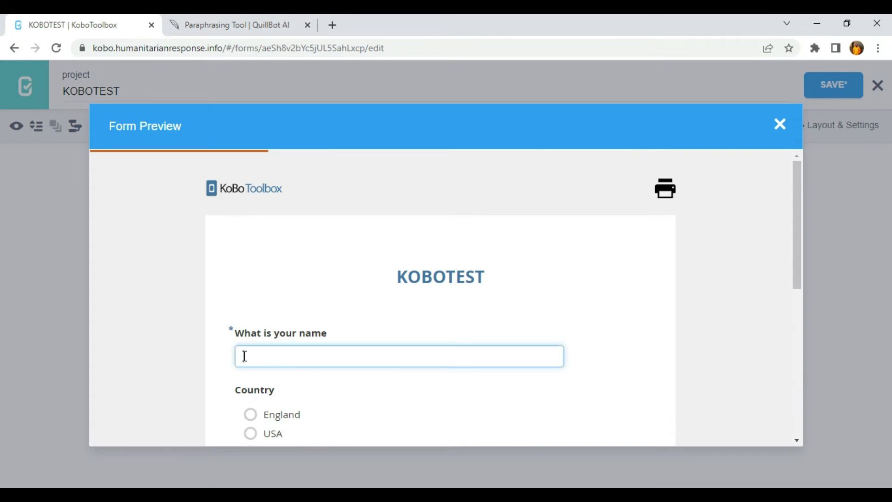
{"action": "scroll", "coordinate": [255, 384], "scroll_direction": "down", "scroll_amount": 3}
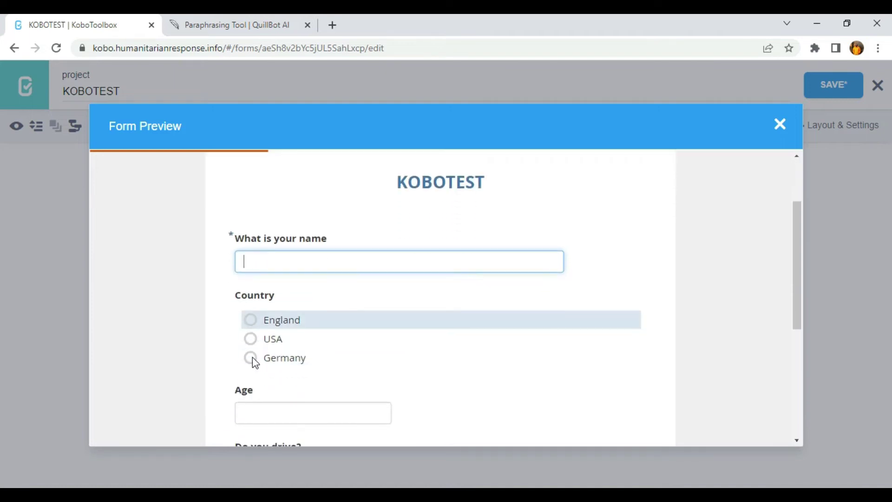
{"action": "left_click", "coordinate": [253, 308]}
{"action": "left_click", "coordinate": [249, 328]}
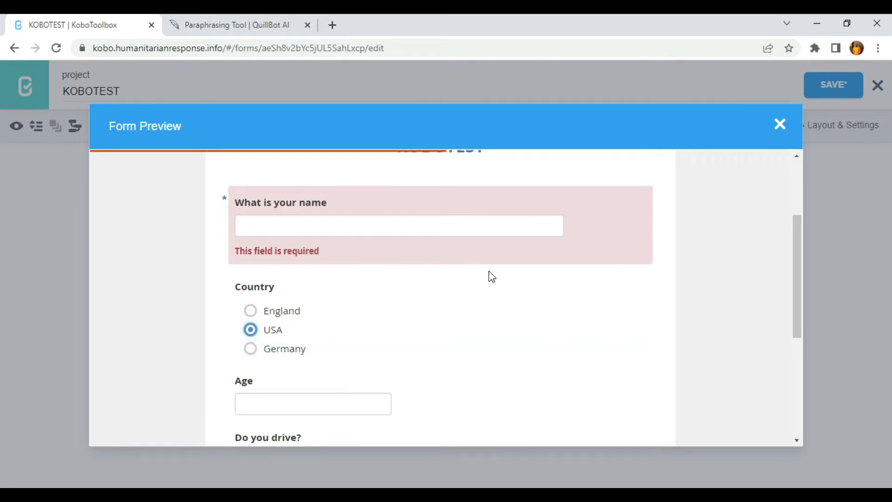
Enter 12 as the Age, answer Yes to "Do you drive?", validate the form with the name left empty and dismiss the alert
{"action": "scroll", "coordinate": [334, 319], "scroll_direction": "down", "scroll_amount": 3}
{"action": "left_click", "coordinate": [284, 273]}
{"action": "type", "text": "12"}
{"action": "left_click", "coordinate": [289, 330]}
{"action": "scroll", "coordinate": [289, 330], "scroll_direction": "down", "scroll_amount": 3}
{"action": "left_click", "coordinate": [493, 348]}
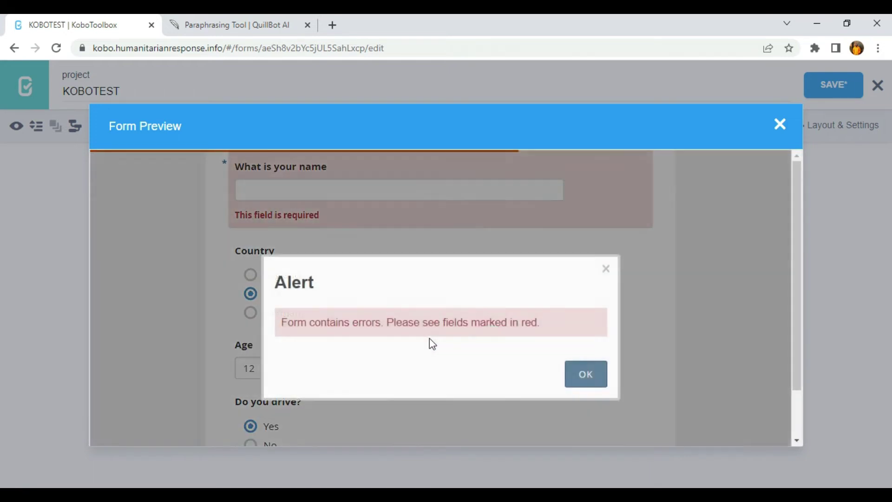
{"action": "left_click", "coordinate": [580, 377]}
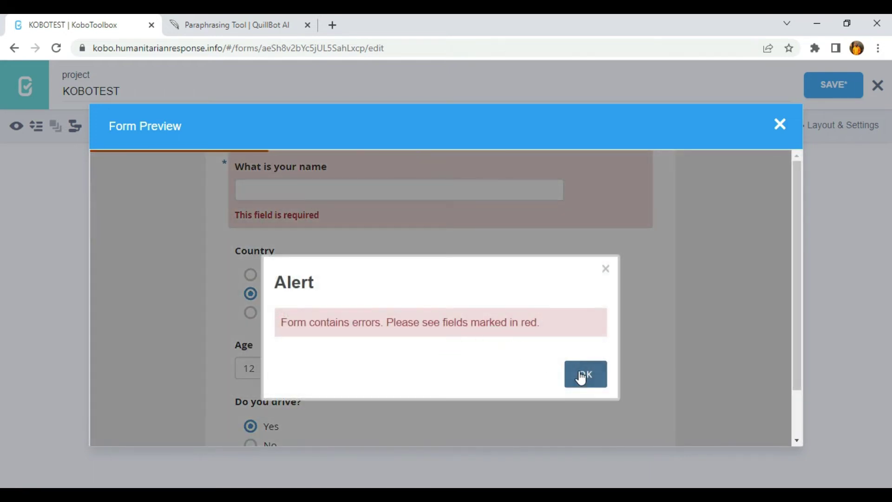
Review the marked fields, close the form preview and check the Mandatory Response setting of the "What is your name" question
{"action": "scroll", "coordinate": [254, 223], "scroll_direction": "up", "scroll_amount": 3}
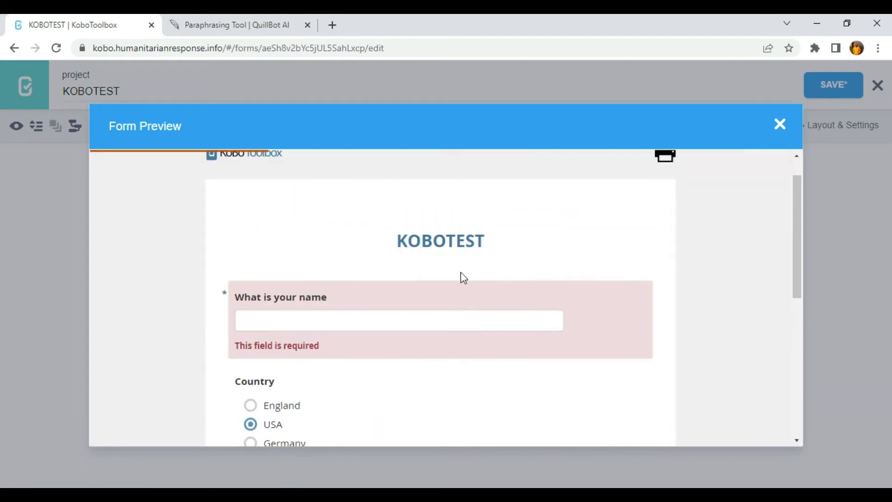
{"action": "scroll", "coordinate": [328, 341], "scroll_direction": "down", "scroll_amount": 3}
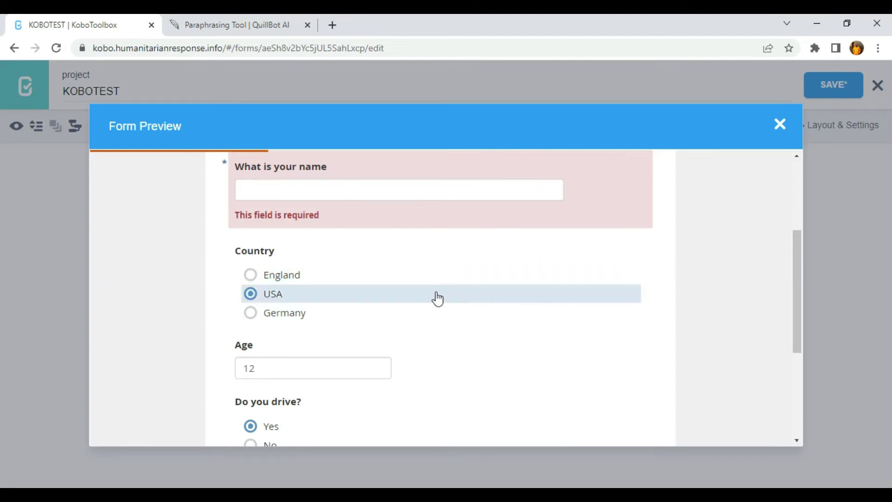
{"action": "left_click", "coordinate": [780, 124]}
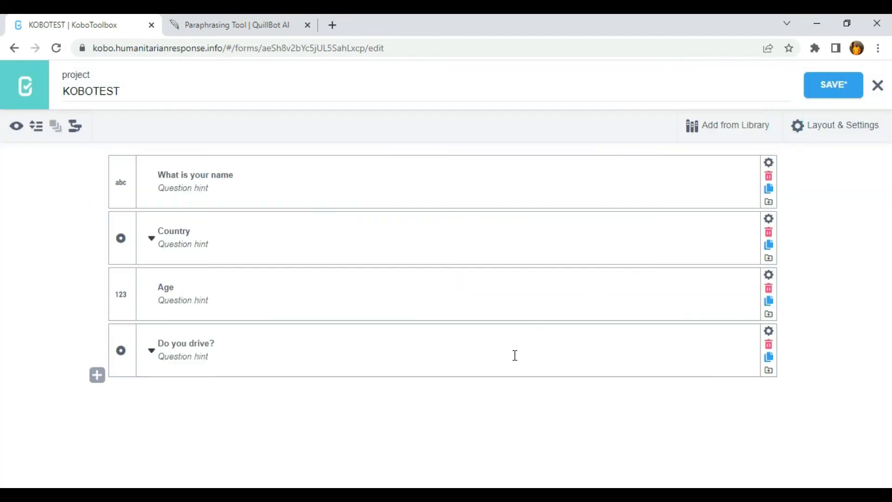
{"action": "left_click", "coordinate": [769, 162]}
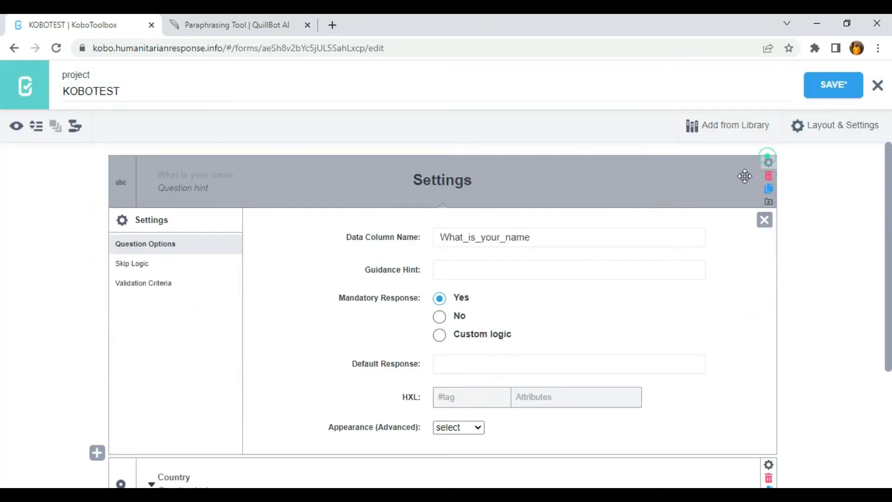
{"action": "left_click", "coordinate": [764, 220]}
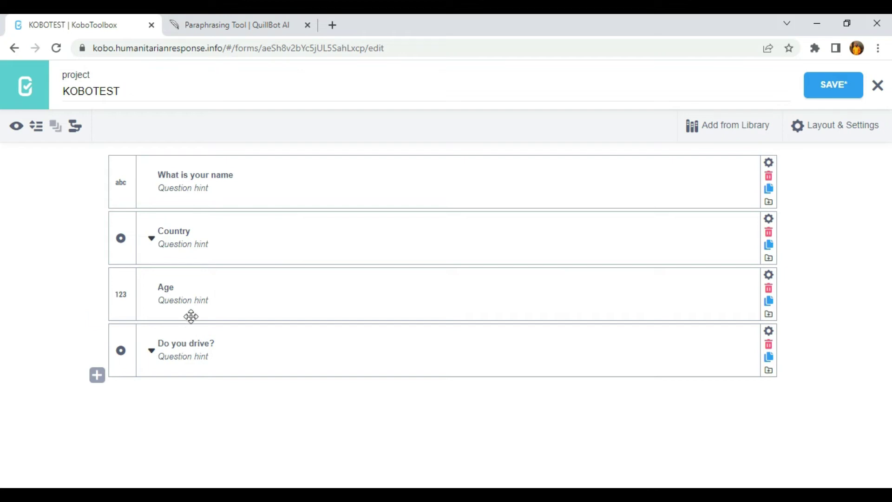
Set the Mandatory Response of the "Do you drive?" question to Custom logic in its settings
{"action": "left_click", "coordinate": [223, 342]}
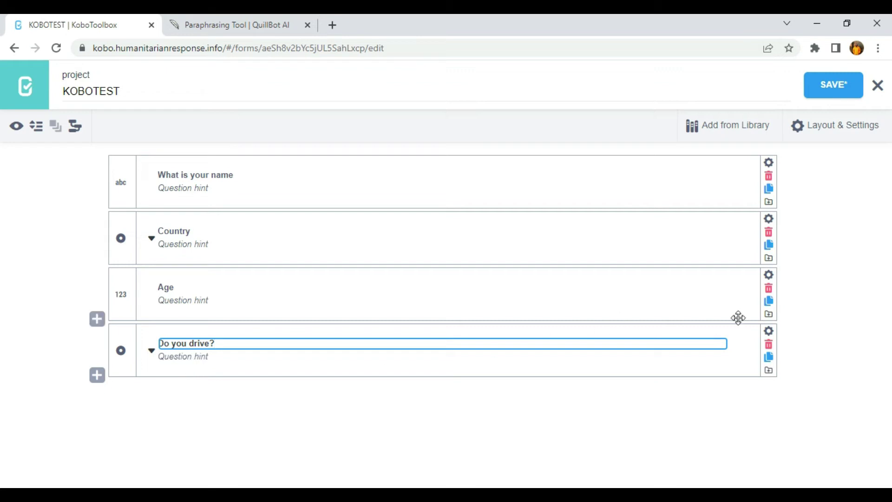
{"action": "left_click", "coordinate": [769, 332]}
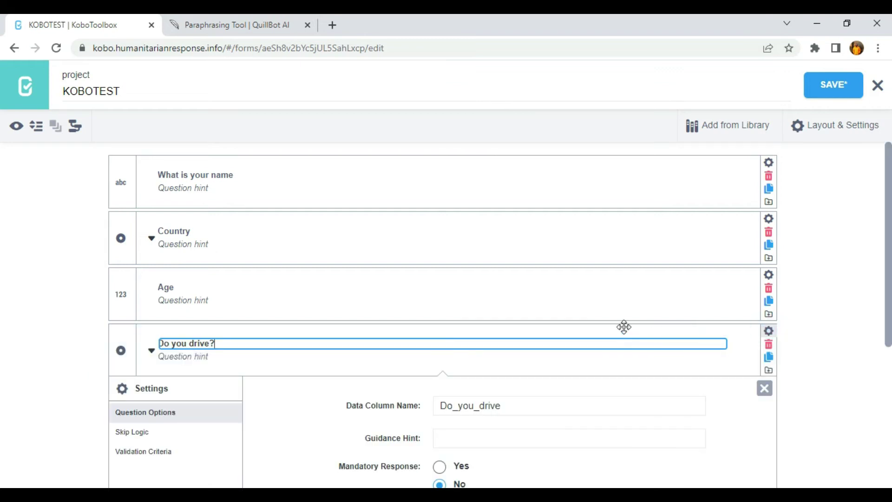
{"action": "scroll", "coordinate": [543, 313], "scroll_direction": "down", "scroll_amount": 3}
{"action": "scroll", "coordinate": [490, 356], "scroll_direction": "down", "scroll_amount": 2}
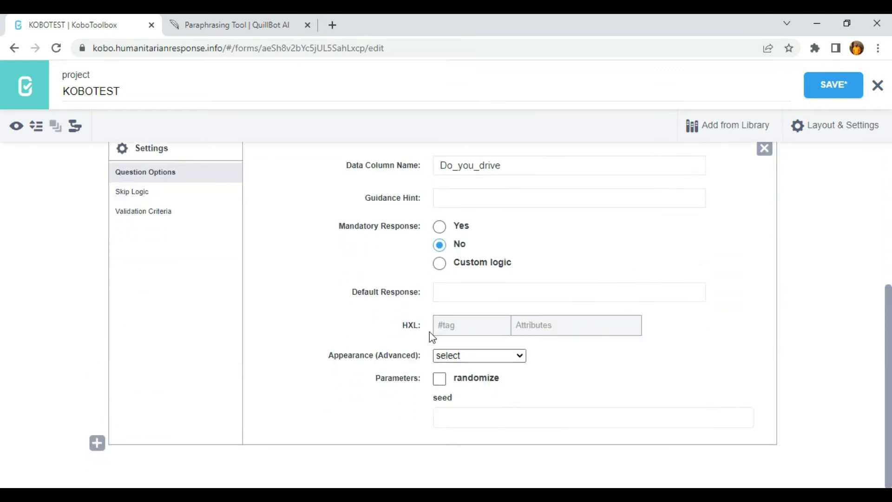
{"action": "left_click", "coordinate": [439, 265]}
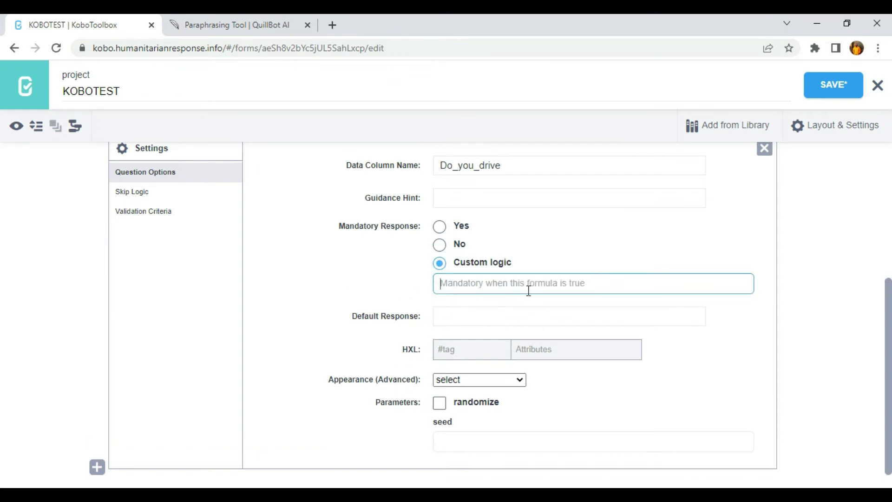
Check the Data Column Name in the Age question's settings, and close those settings
{"action": "scroll", "coordinate": [596, 288], "scroll_direction": "up", "scroll_amount": 3}
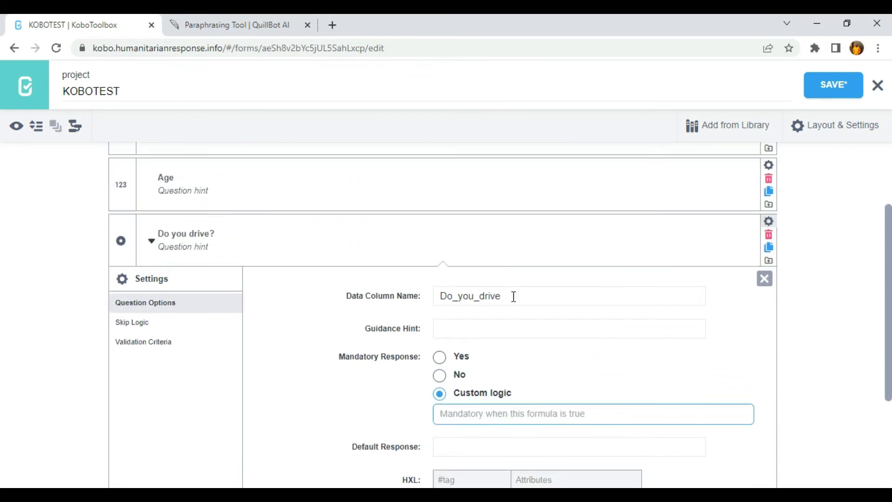
{"action": "scroll", "coordinate": [514, 296], "scroll_direction": "up", "scroll_amount": 2}
{"action": "left_click", "coordinate": [768, 230]}
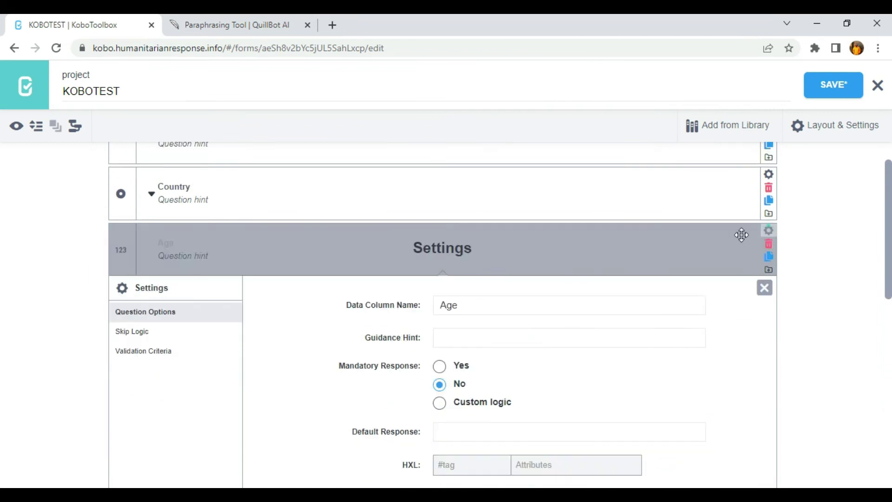
{"action": "double_click", "coordinate": [462, 306]}
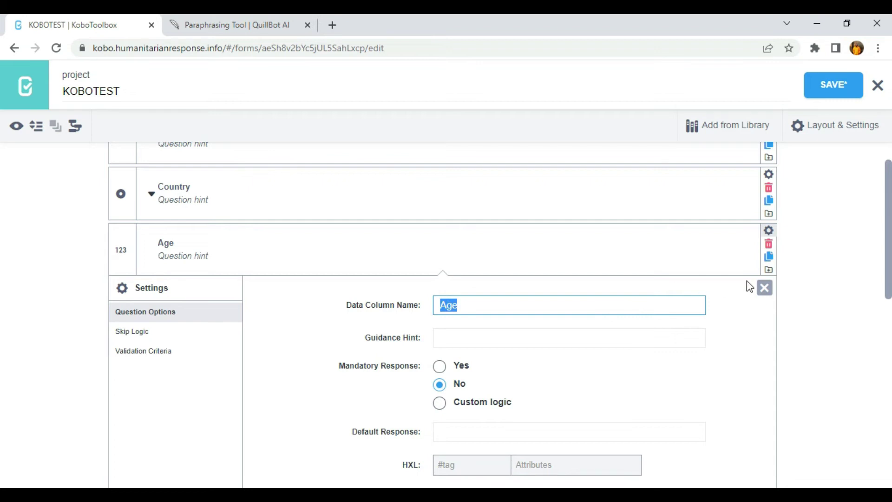
{"action": "scroll", "coordinate": [510, 293], "scroll_direction": "down", "scroll_amount": 3}
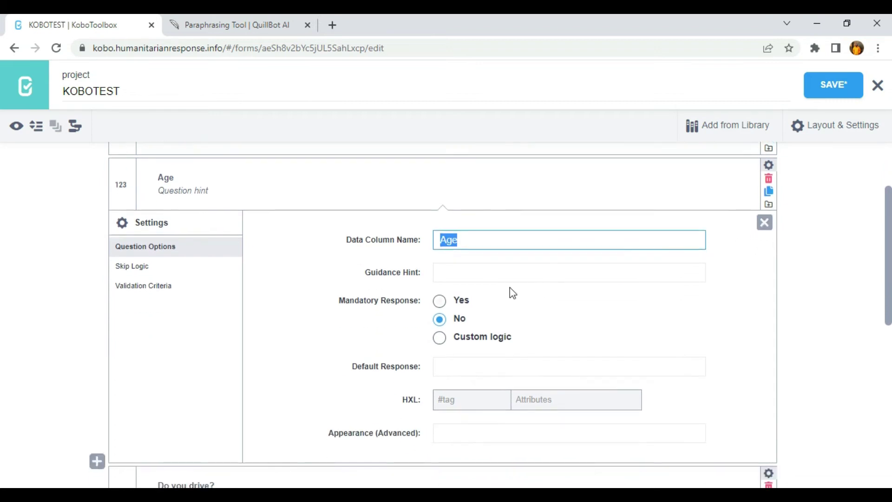
{"action": "scroll", "coordinate": [491, 276], "scroll_direction": "up", "scroll_amount": 1}
{"action": "left_click", "coordinate": [763, 228]}
Enter ${Age}>18 as the custom mandatory formula of the "Do you drive?" question and close its settings
{"action": "scroll", "coordinate": [534, 308], "scroll_direction": "down", "scroll_amount": 5}
{"action": "scroll", "coordinate": [462, 311], "scroll_direction": "up", "scroll_amount": 4}
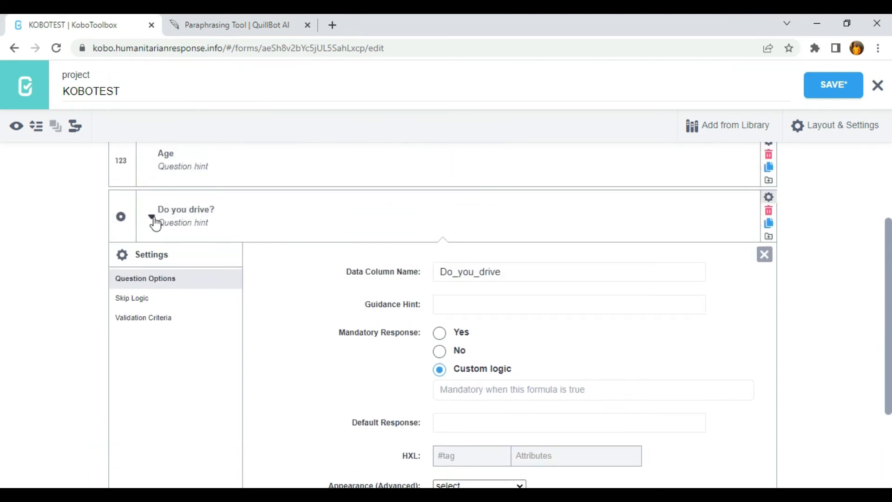
{"action": "scroll", "coordinate": [325, 325], "scroll_direction": "down", "scroll_amount": 1}
{"action": "scroll", "coordinate": [387, 349], "scroll_direction": "down", "scroll_amount": 3}
{"action": "left_click", "coordinate": [483, 261]}
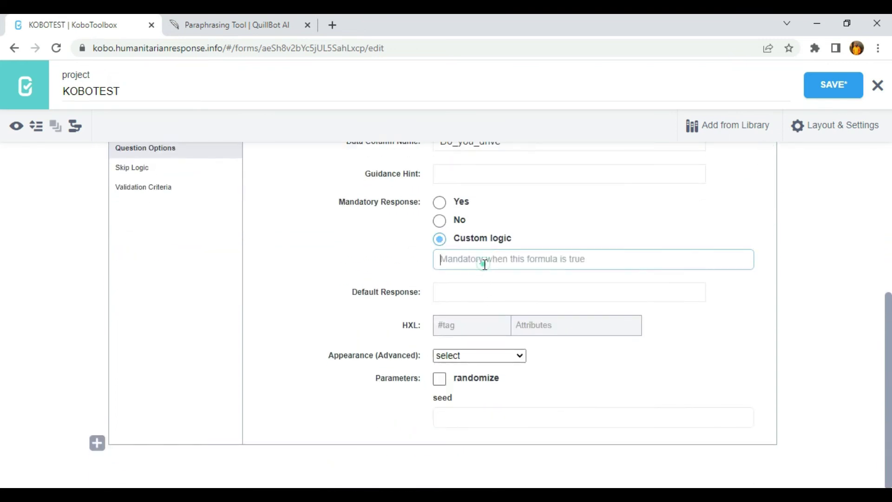
{"action": "type", "text": "$"}
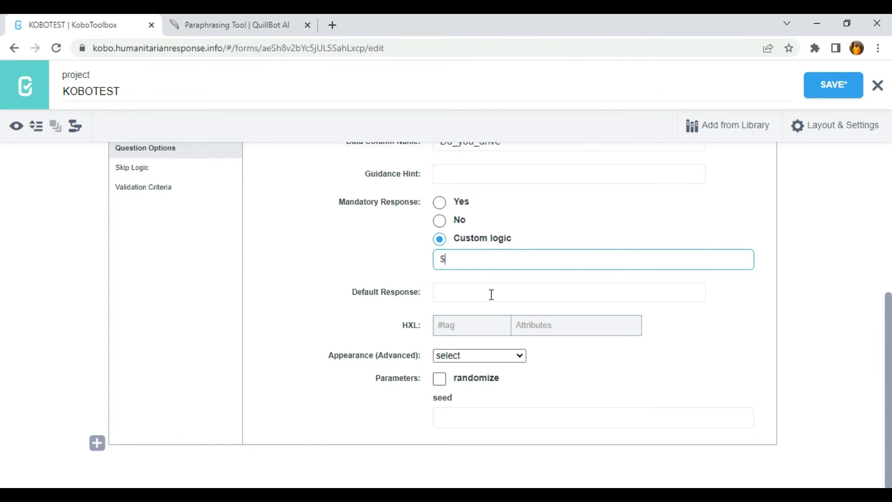
{"action": "type", "text": "{Age"}
{"action": "scroll", "coordinate": [458, 276], "scroll_direction": "up", "scroll_amount": 3}
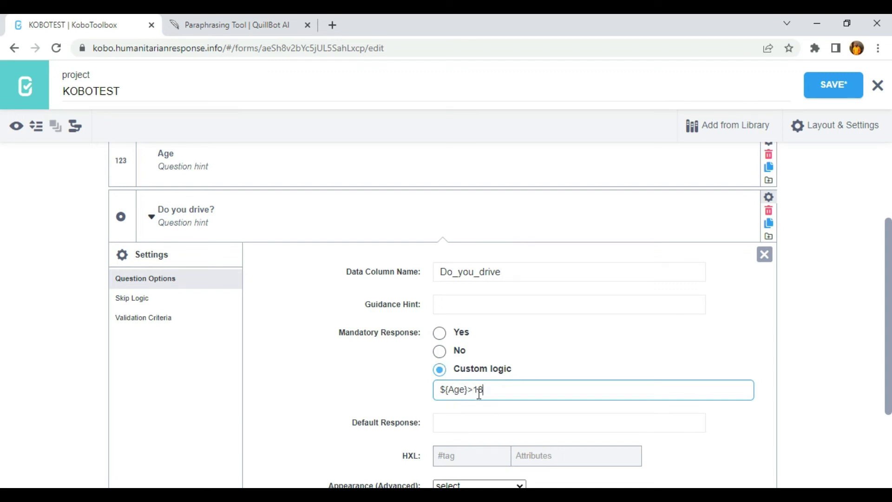
{"action": "scroll", "coordinate": [478, 392], "scroll_direction": "down", "scroll_amount": 2}
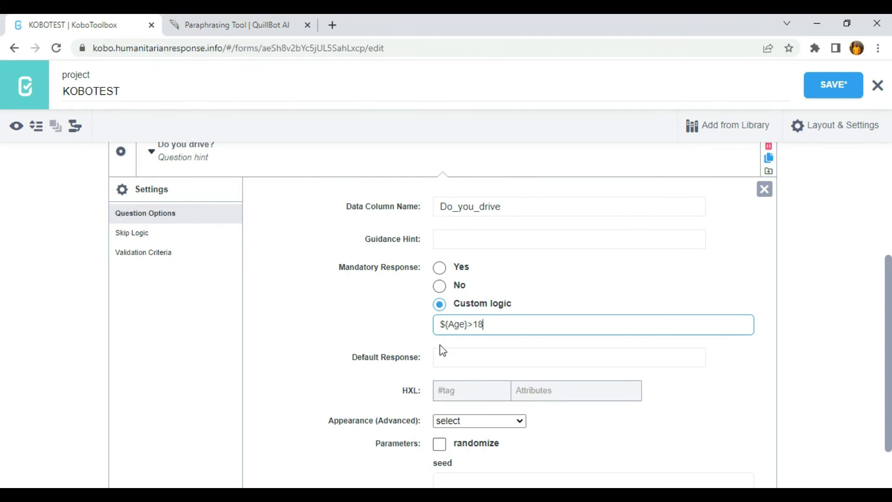
{"action": "scroll", "coordinate": [443, 350], "scroll_direction": "up", "scroll_amount": 2}
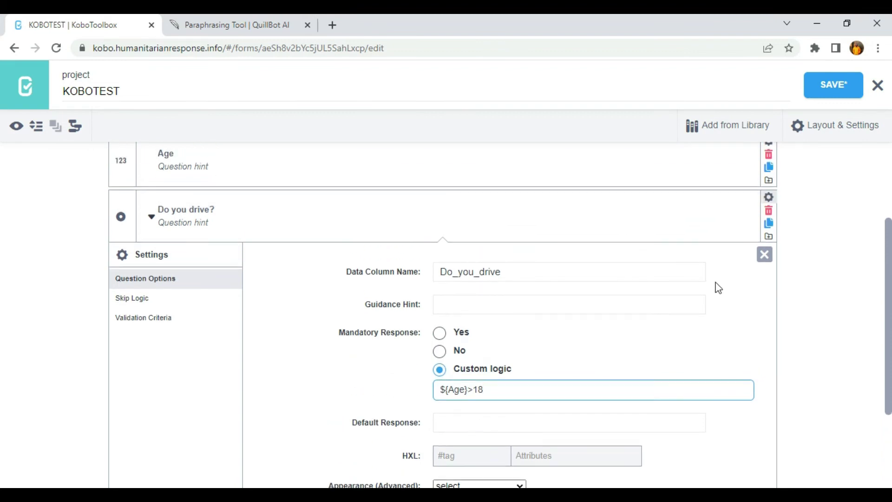
{"action": "left_click", "coordinate": [764, 256]}
Reopen the form preview and enter 21 as the Age to test the mandatory rule of the driving question
{"action": "left_click", "coordinate": [18, 126]}
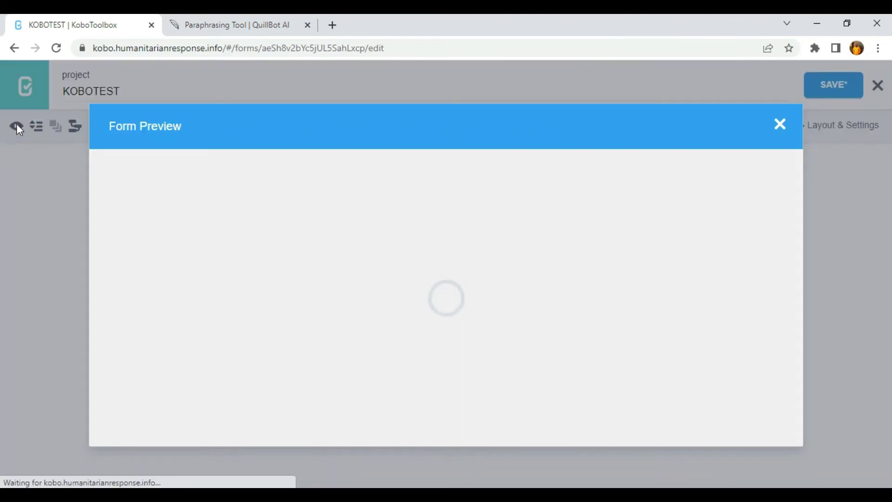
{"action": "scroll", "coordinate": [272, 231], "scroll_direction": "down", "scroll_amount": 4}
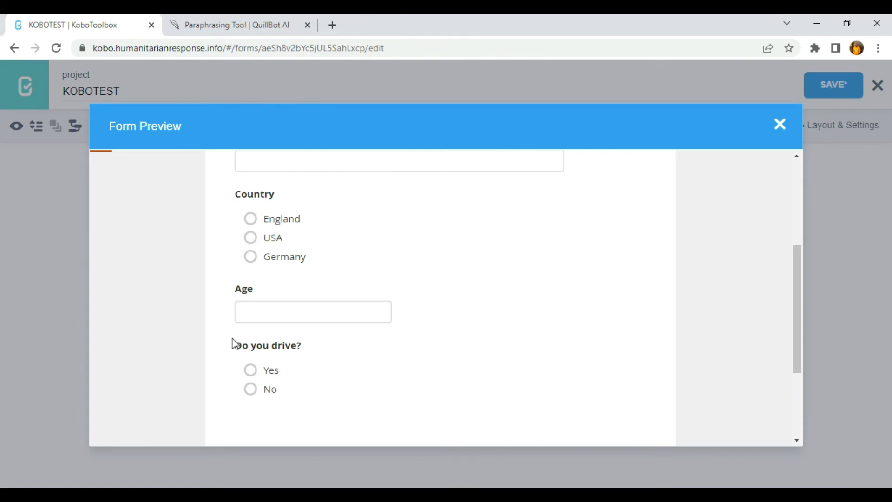
{"action": "scroll", "coordinate": [279, 302], "scroll_direction": "up", "scroll_amount": 3}
{"action": "scroll", "coordinate": [278, 302], "scroll_direction": "down", "scroll_amount": 3}
{"action": "left_click", "coordinate": [270, 312]}
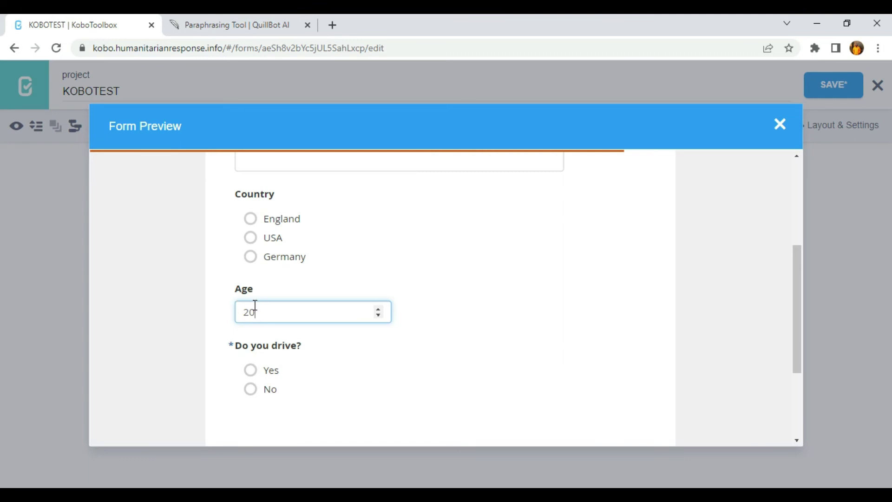
Enter a first name in the name question of the preview and select England as the Country
{"action": "scroll", "coordinate": [251, 309], "scroll_direction": "up", "scroll_amount": 3}
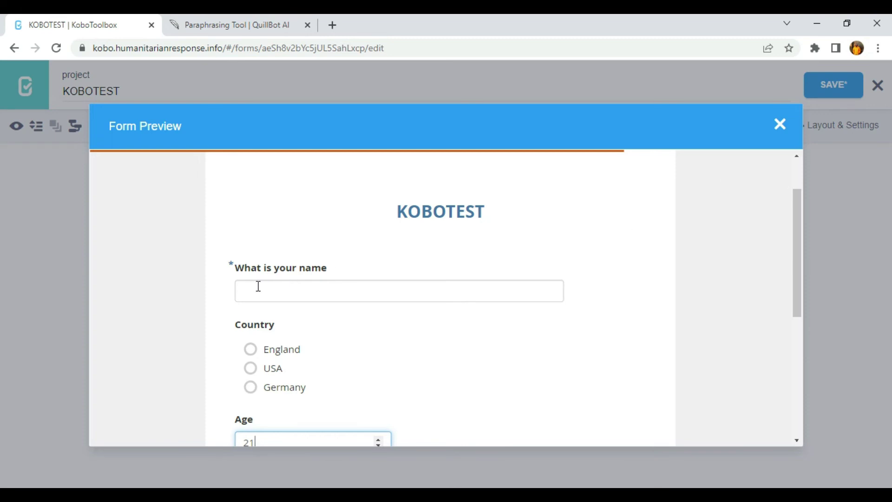
{"action": "left_click", "coordinate": [250, 290]}
{"action": "type", "text": "seun"}
{"action": "scroll", "coordinate": [306, 353], "scroll_direction": "down", "scroll_amount": 3}
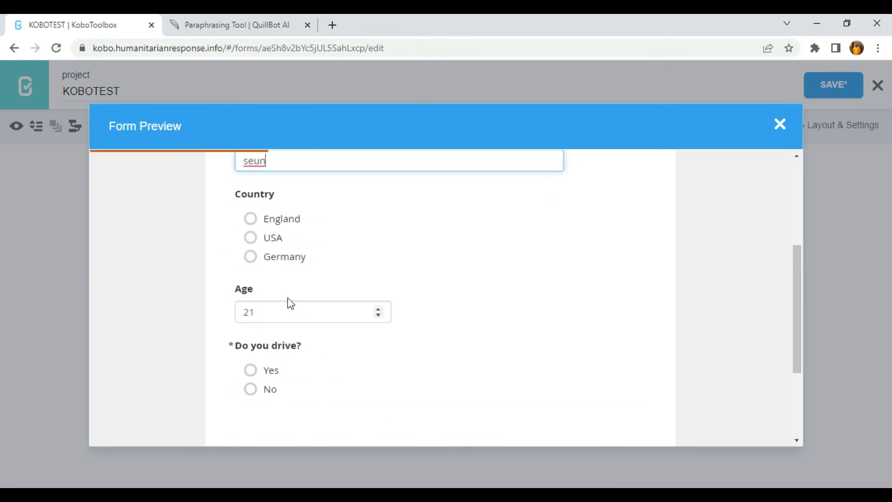
{"action": "left_click", "coordinate": [273, 223]}
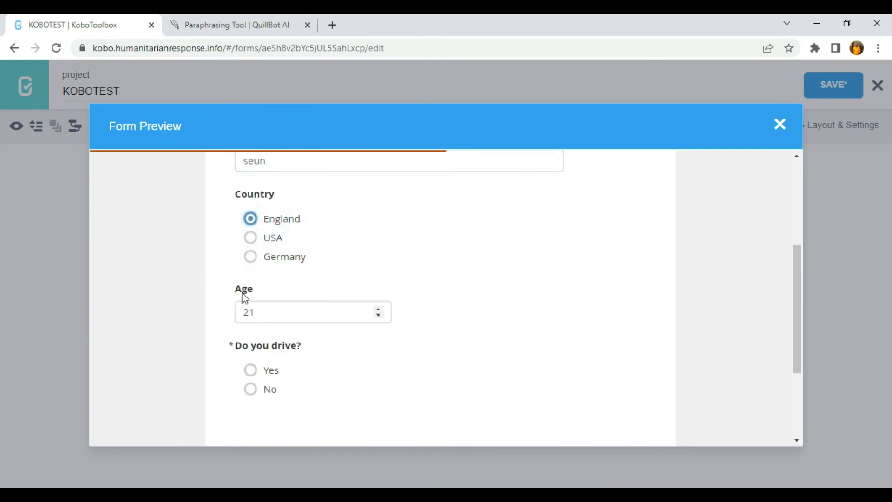
Change the Age answer in the preview to 17, validate the form with the driving question unanswered, and dismiss the message
{"action": "scroll", "coordinate": [267, 319], "scroll_direction": "down", "scroll_amount": 2}
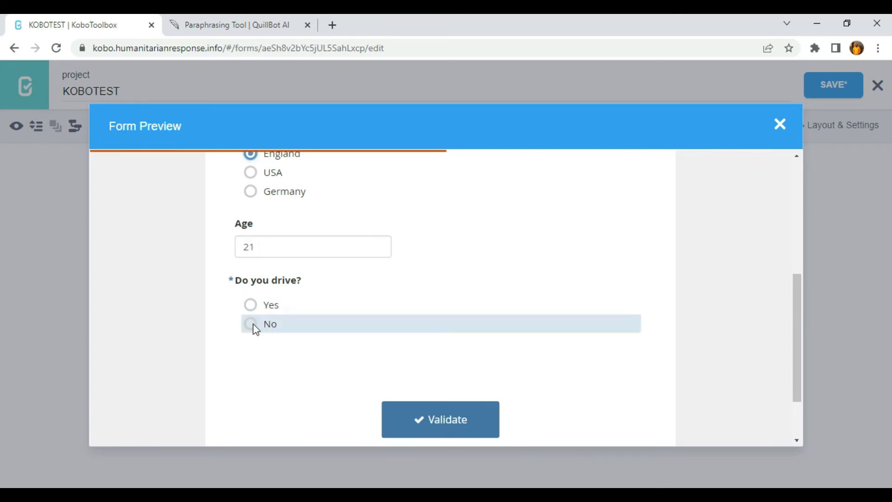
{"action": "left_click_drag", "start_coordinate": [258, 247], "coordinate": [207, 243]}
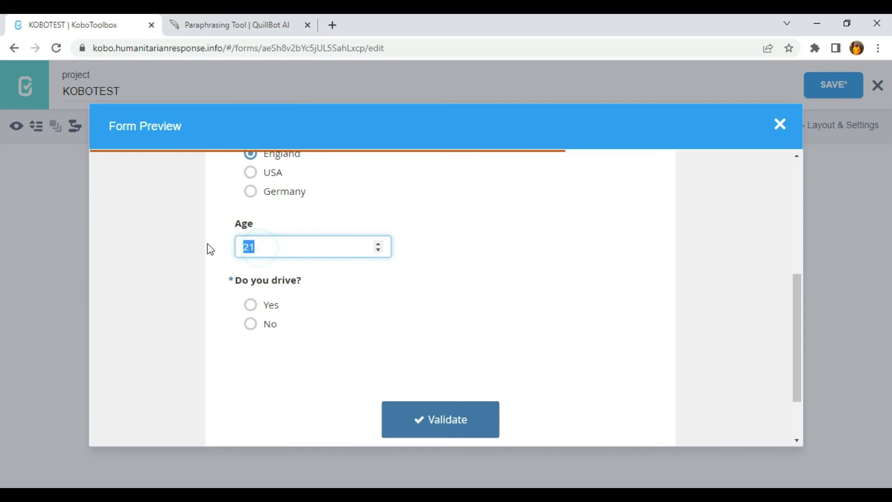
{"action": "type", "text": "1"}
{"action": "key", "text": "BackSpace"}
{"action": "type", "text": "17"}
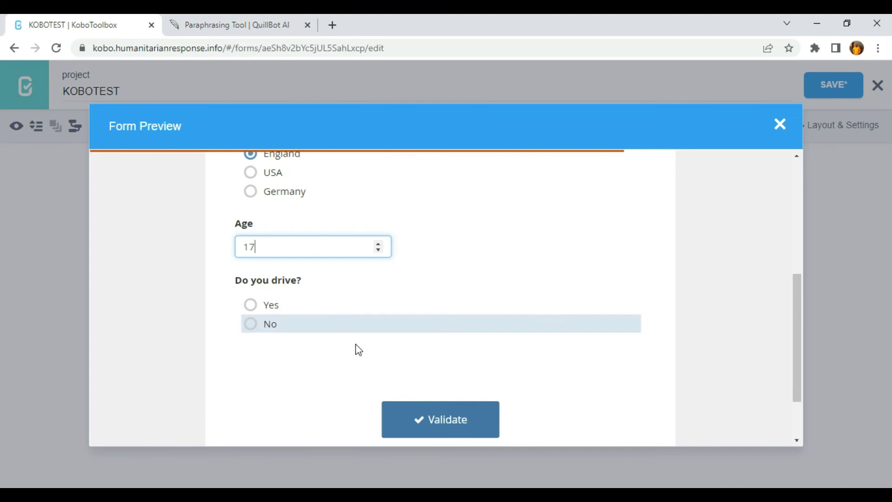
{"action": "left_click", "coordinate": [440, 420]}
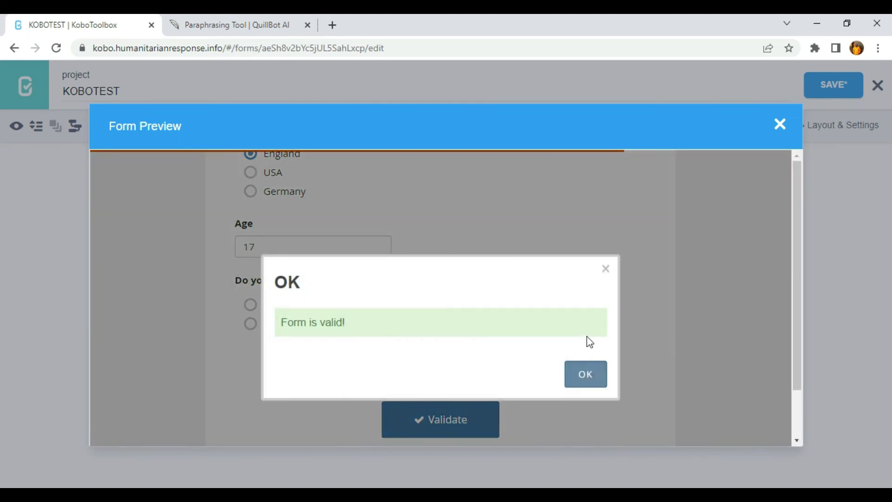
{"action": "left_click", "coordinate": [607, 268]}
Change the Age answer in the preview to 18 to test the boundary of the driving question's mandatory rule
{"action": "left_click", "coordinate": [280, 245]}
{"action": "type", "text": "18"}
{"action": "left_click", "coordinate": [543, 263]}
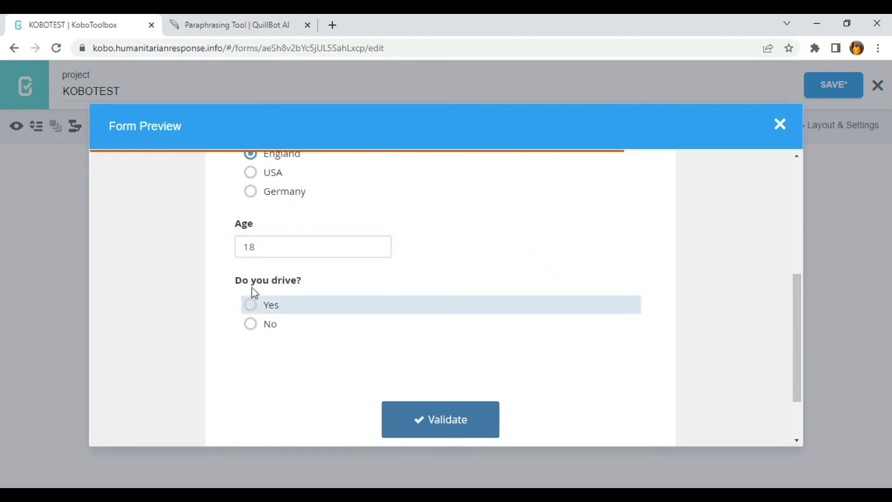
Change the Age answer to 20, validate the form with the driving question unanswered, and dismiss the alert
{"action": "left_click", "coordinate": [256, 248]}
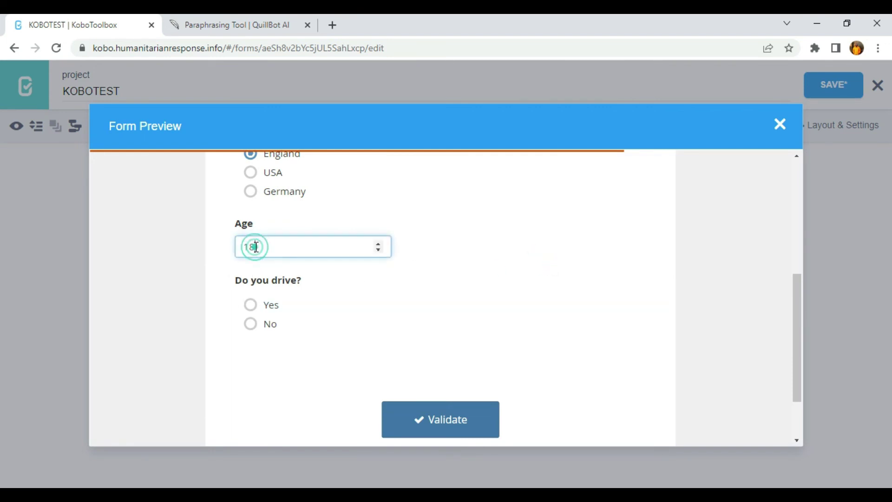
{"action": "type", "text": "20"}
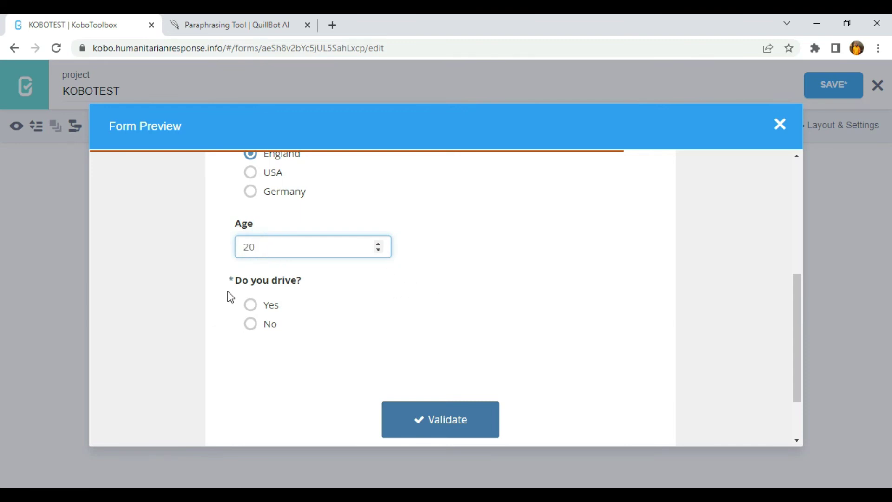
{"action": "left_click", "coordinate": [454, 423]}
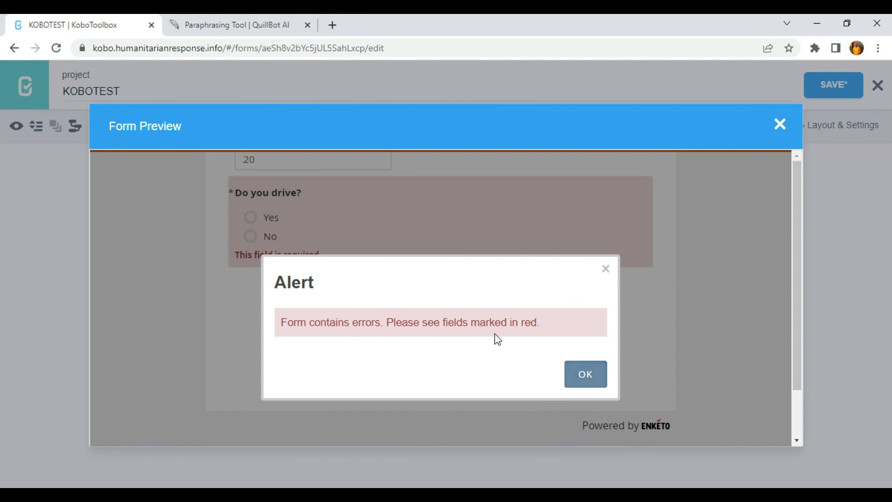
{"action": "left_click", "coordinate": [572, 383]}
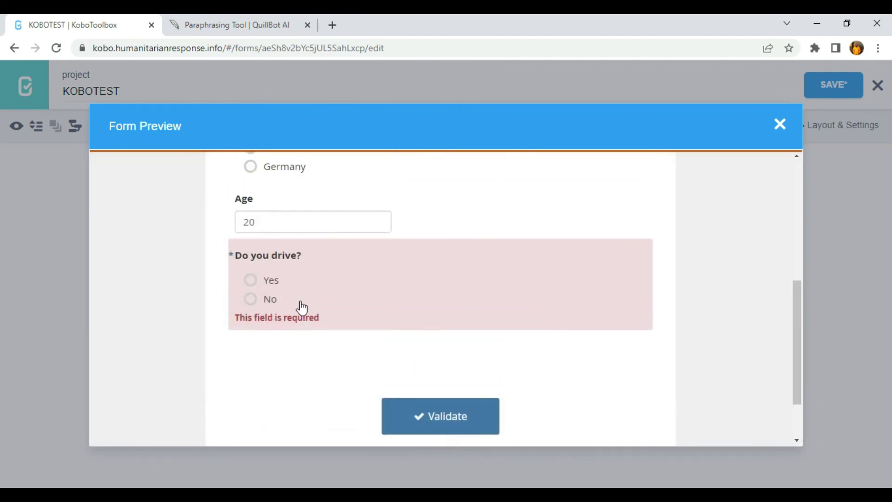
Answer Yes to "Do you drive?", validate the form again, and close the preview
{"action": "left_click", "coordinate": [253, 283]}
{"action": "scroll", "coordinate": [315, 323], "scroll_direction": "up", "scroll_amount": 3}
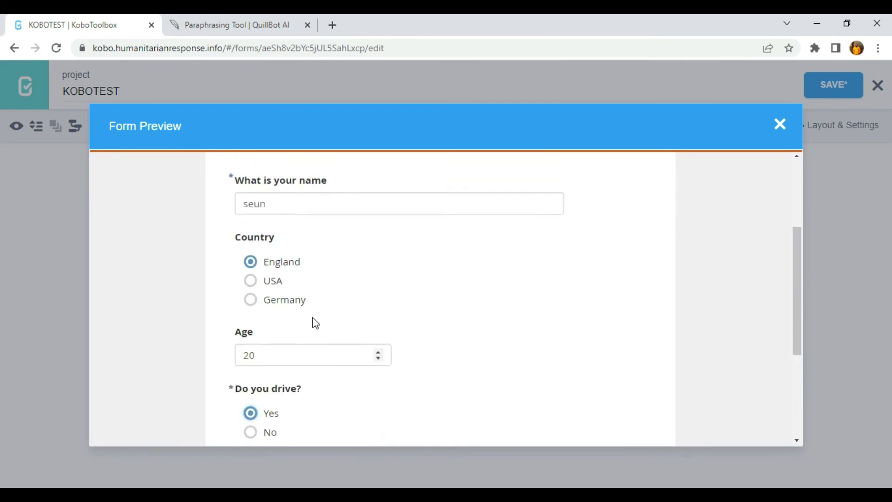
{"action": "scroll", "coordinate": [315, 323], "scroll_direction": "up", "scroll_amount": 3}
{"action": "scroll", "coordinate": [346, 336], "scroll_direction": "down", "scroll_amount": 6}
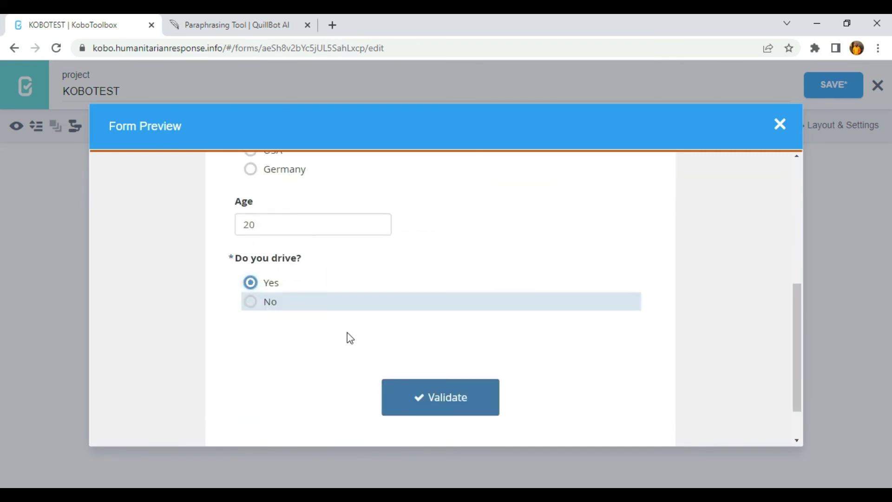
{"action": "left_click", "coordinate": [475, 397]}
{"action": "left_click", "coordinate": [596, 373]}
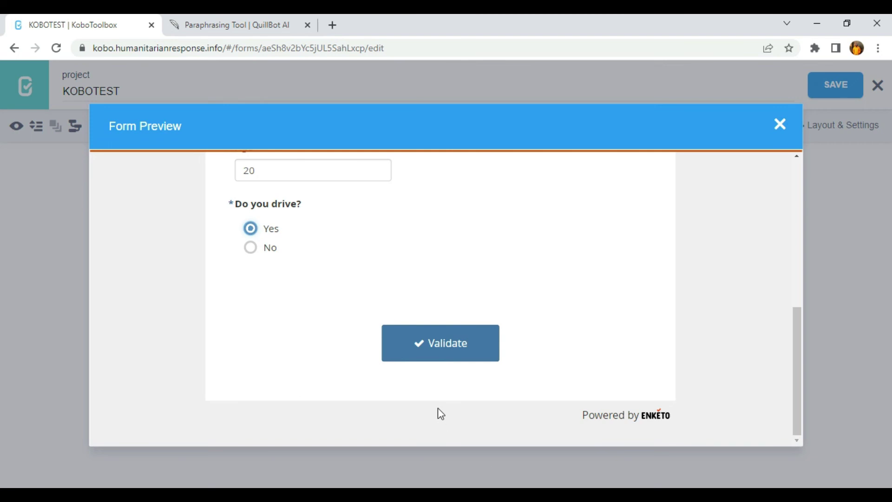
{"action": "left_click", "coordinate": [454, 350]}
{"action": "left_click", "coordinate": [779, 123]}
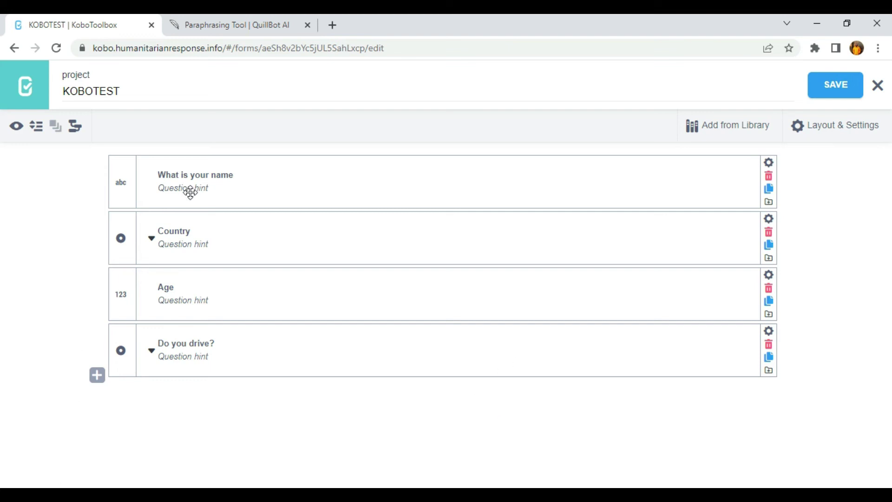
Start a custom logic formula with ${ for the Country question's mandatory response, and open the settings of "What is your name"
{"action": "left_click", "coordinate": [207, 189]}
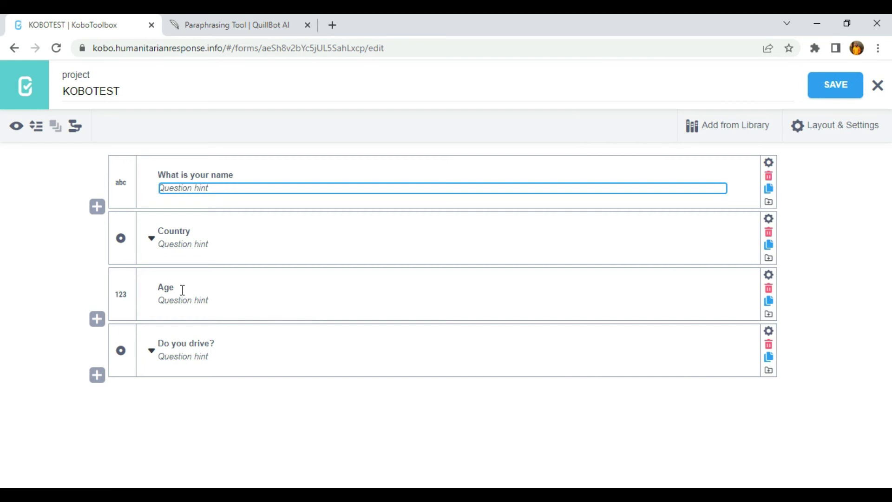
{"action": "left_click", "coordinate": [770, 221]}
{"action": "scroll", "coordinate": [460, 330], "scroll_direction": "down", "scroll_amount": 1}
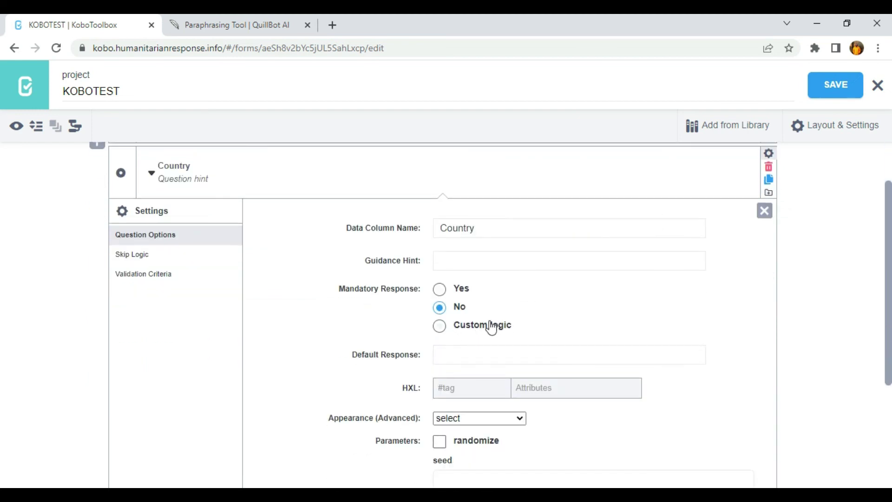
{"action": "left_click", "coordinate": [440, 329]}
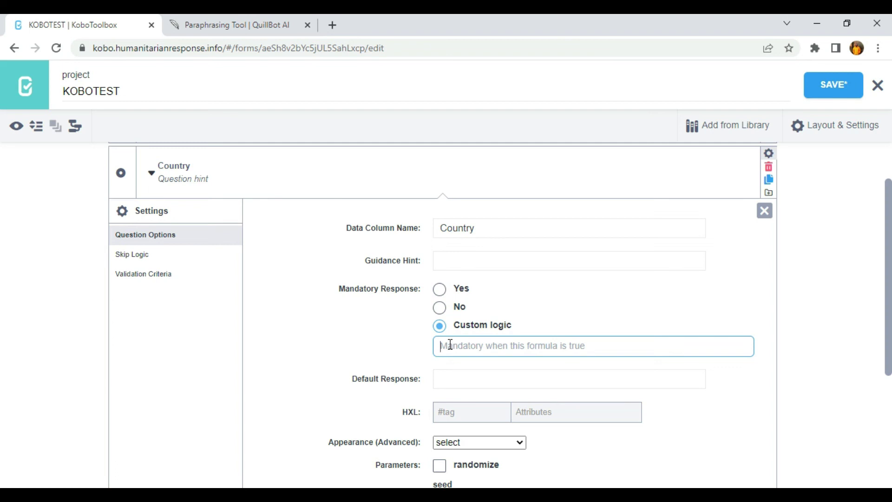
{"action": "type", "text": "${"}
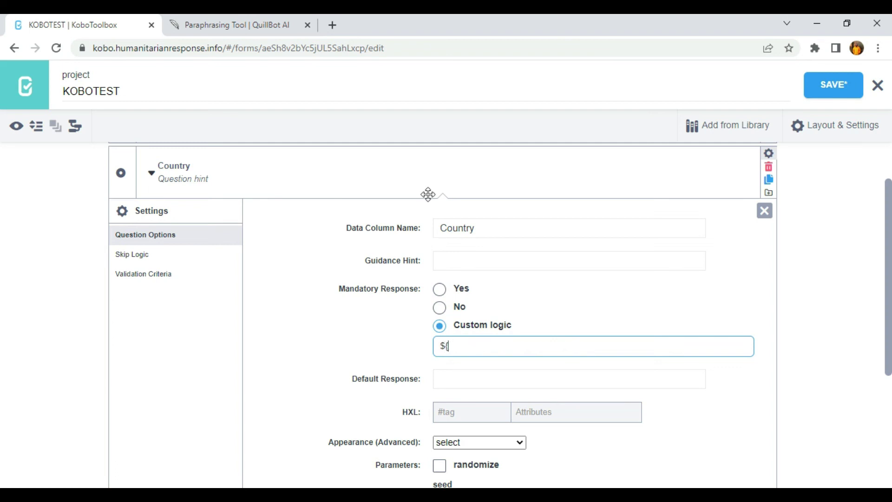
{"action": "scroll", "coordinate": [427, 194], "scroll_direction": "up", "scroll_amount": 1}
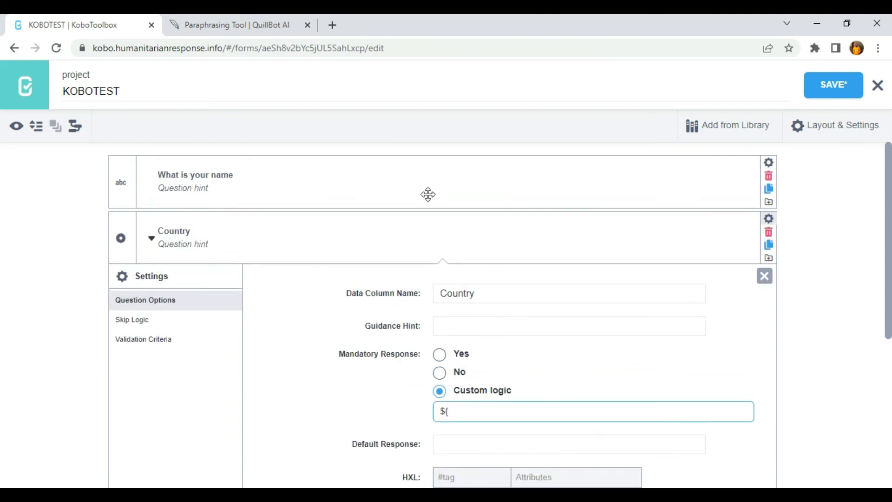
{"action": "left_click", "coordinate": [768, 162]}
{"action": "left_click_drag", "start_coordinate": [537, 238], "coordinate": [426, 234]}
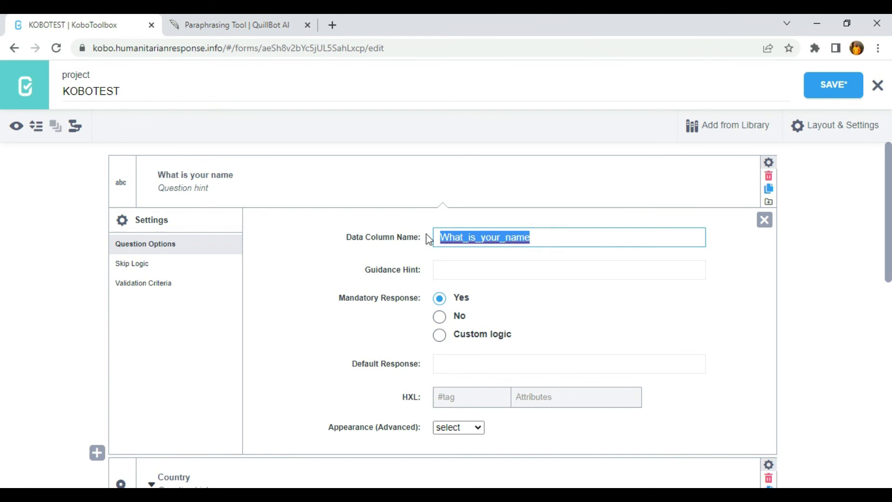
{"action": "key", "text": "BackSpace"}
{"action": "type", "text": "name"}
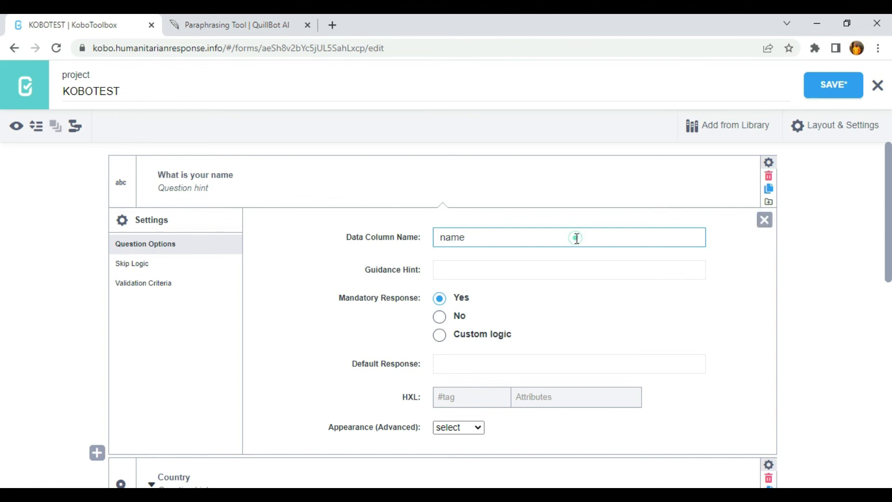
{"action": "key", "text": "ctrl+z"}
Copy the Data Column Name What_is_your_name from the name question's settings and close those settings
{"action": "left_click", "coordinate": [552, 236]}
{"action": "left_click_drag", "start_coordinate": [538, 236], "coordinate": [436, 235]}
{"action": "key", "text": "ctrl+c"}
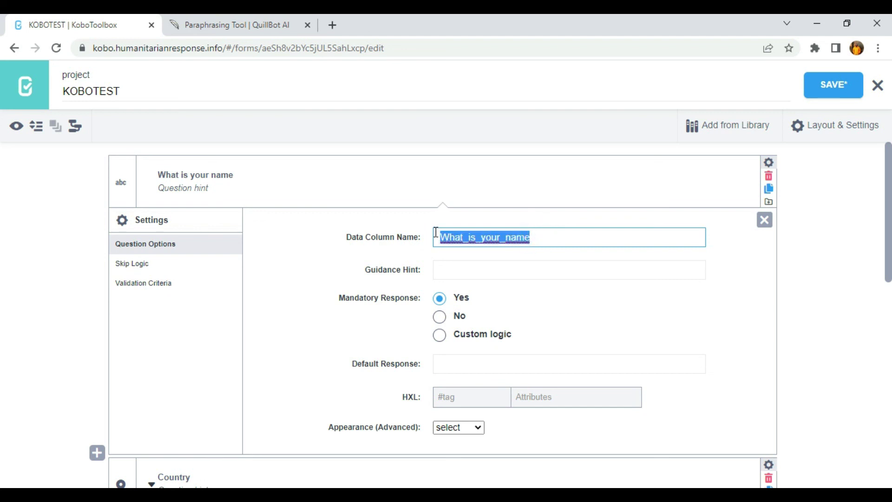
{"action": "left_click", "coordinate": [763, 220]}
Complete the Country question's custom mandatory formula as ${What_is_your_name}="Trump" using the copied column name
{"action": "scroll", "coordinate": [530, 362], "scroll_direction": "down", "scroll_amount": 3}
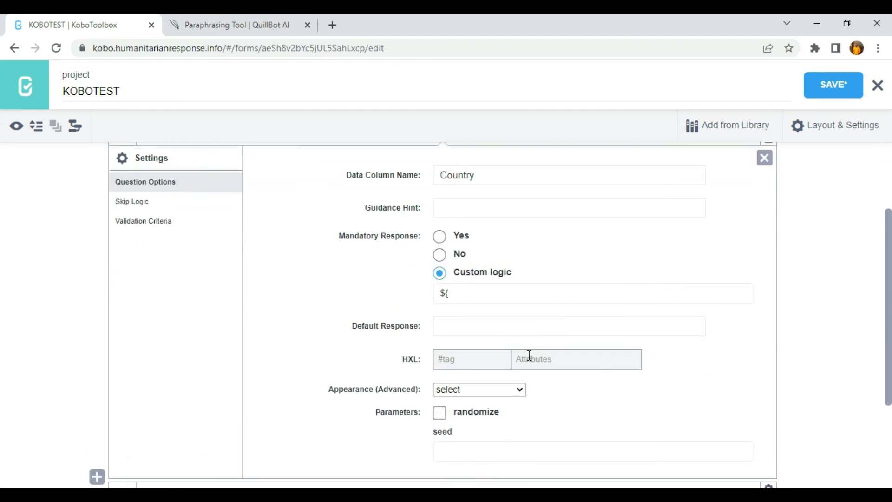
{"action": "left_click", "coordinate": [451, 279]}
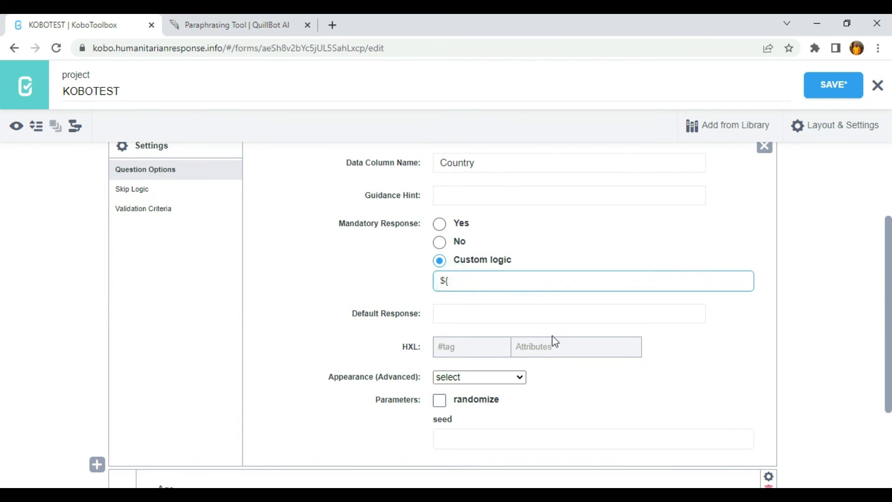
{"action": "key", "text": "ctrl+v"}
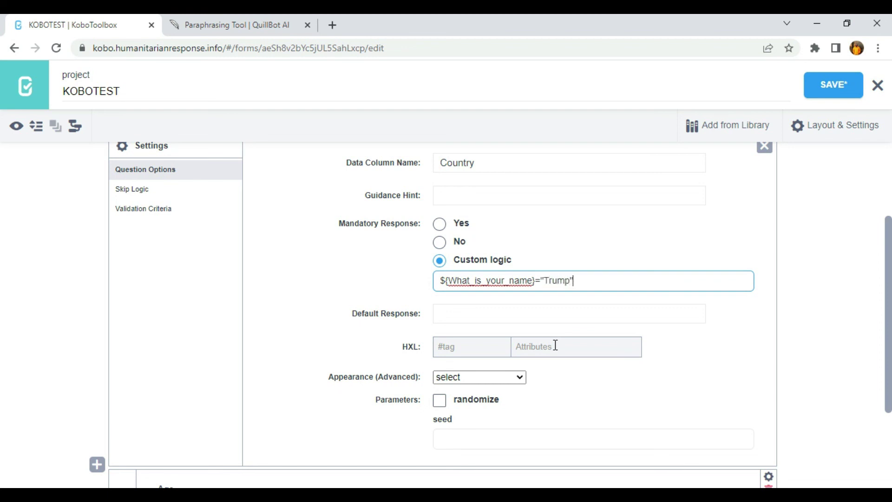
Compare the name question's Data Column Name with the Country question's custom mandatory formula, and close both questions' settings
{"action": "scroll", "coordinate": [663, 319], "scroll_direction": "up", "scroll_amount": 1}
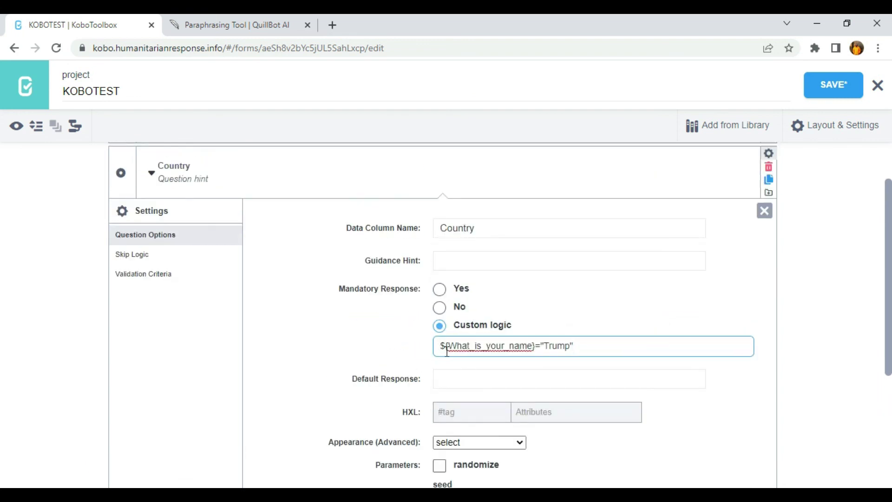
{"action": "scroll", "coordinate": [418, 320], "scroll_direction": "up", "scroll_amount": 1}
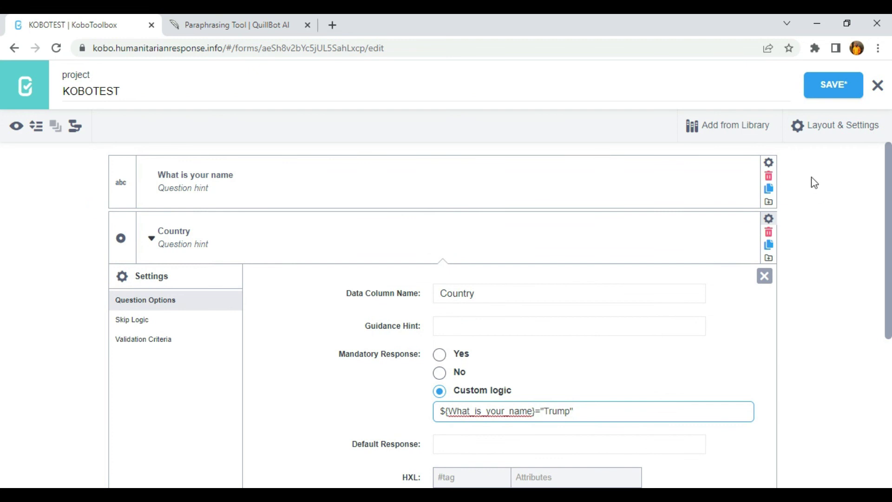
{"action": "left_click", "coordinate": [770, 163]}
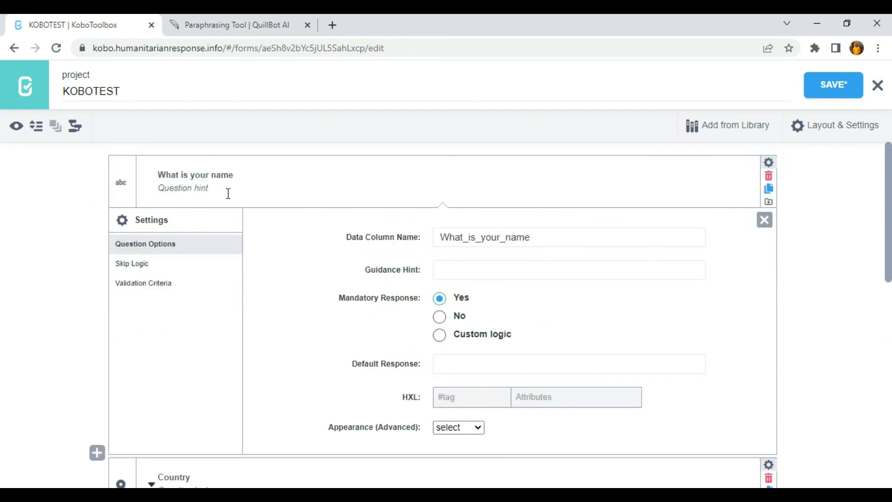
{"action": "left_click", "coordinate": [764, 220]}
{"action": "left_click", "coordinate": [768, 215]}
{"action": "scroll", "coordinate": [503, 378], "scroll_direction": "down", "scroll_amount": 3}
{"action": "scroll", "coordinate": [587, 299], "scroll_direction": "up", "scroll_amount": 2}
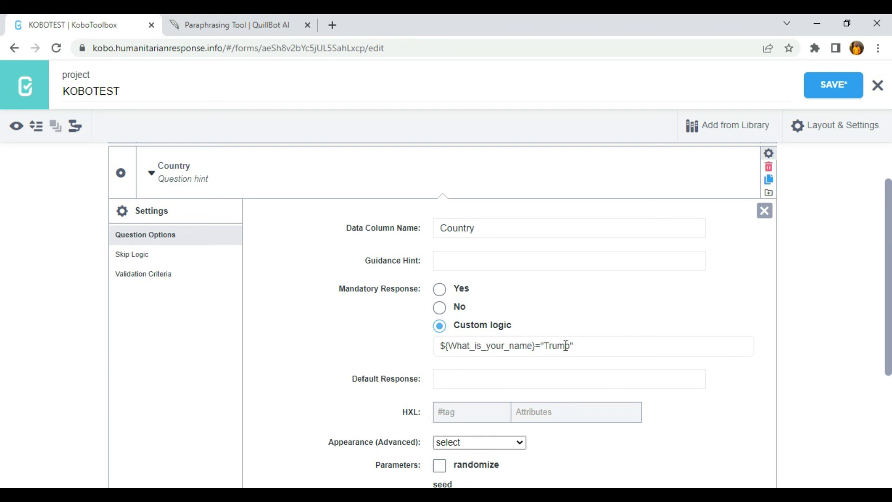
{"action": "scroll", "coordinate": [209, 236], "scroll_direction": "up", "scroll_amount": 1}
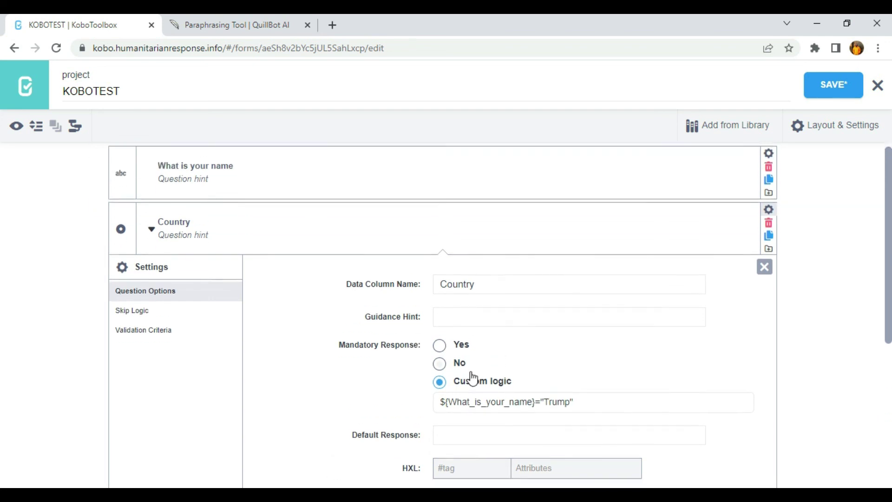
{"action": "scroll", "coordinate": [472, 379], "scroll_direction": "down", "scroll_amount": 1}
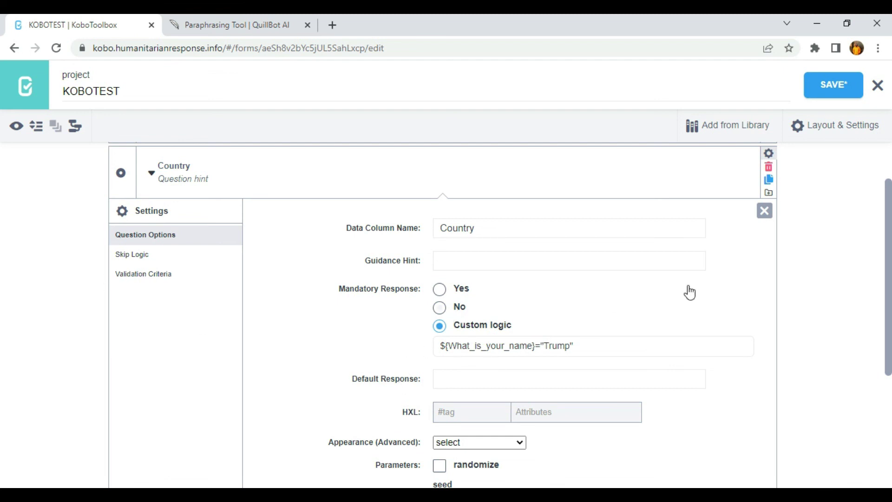
{"action": "left_click", "coordinate": [764, 211]}
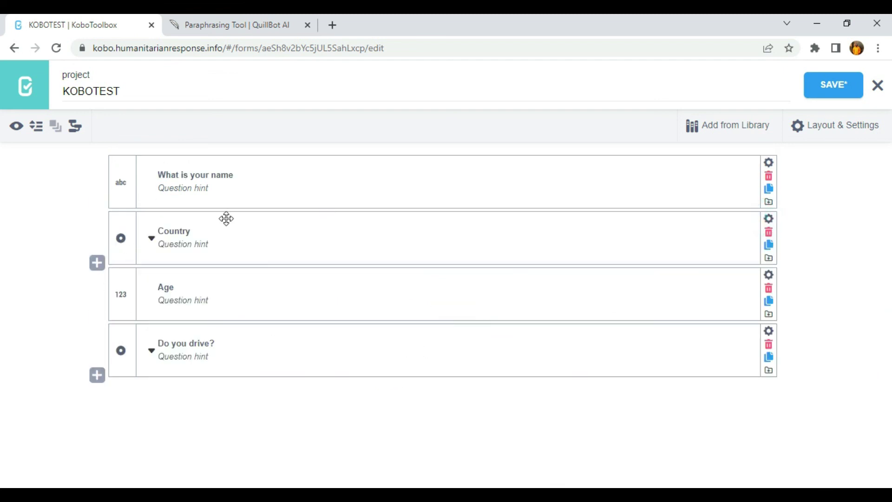
Save the KOBOTEST form and reopen its preview at the name and Country questions
{"action": "left_click", "coordinate": [844, 95]}
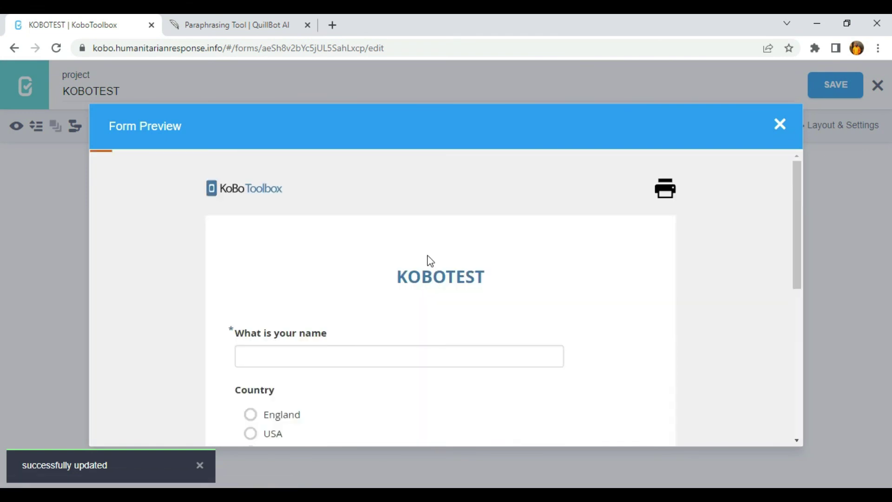
{"action": "scroll", "coordinate": [274, 389], "scroll_direction": "down", "scroll_amount": 3}
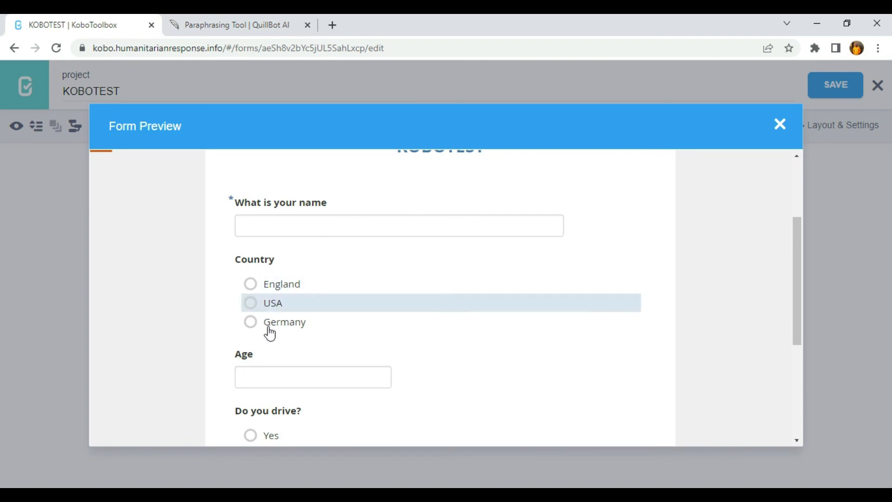
Test the Country question's mandatory rule in the preview by entering a first name and replacing it with Trump
{"action": "left_click", "coordinate": [266, 228]}
{"action": "type", "text": "seun"}
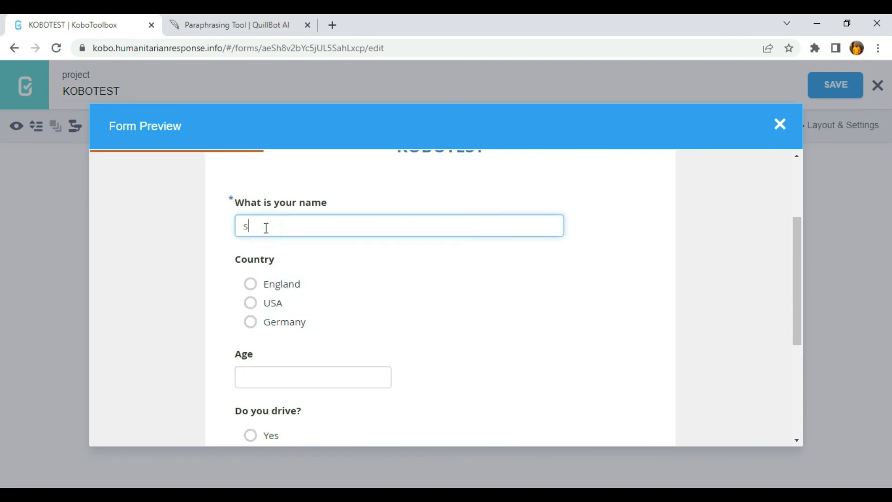
{"action": "left_click", "coordinate": [657, 281]}
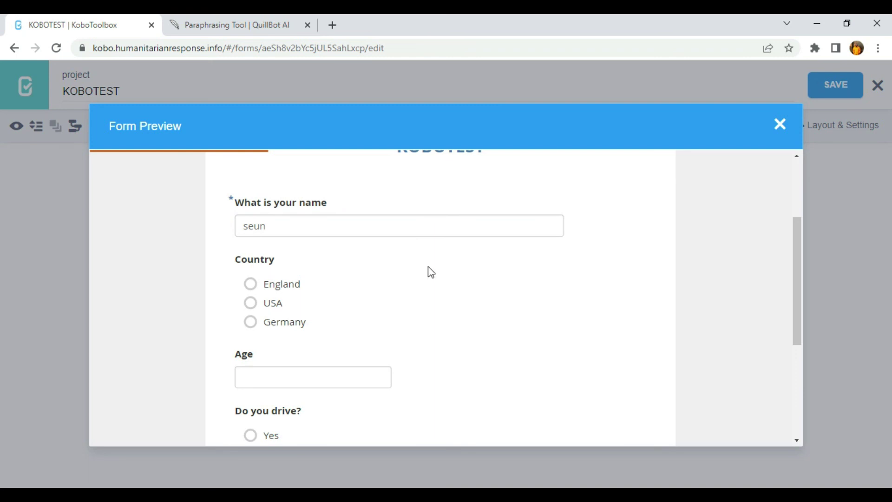
{"action": "double_click", "coordinate": [280, 226]}
{"action": "type", "text": "Trump"}
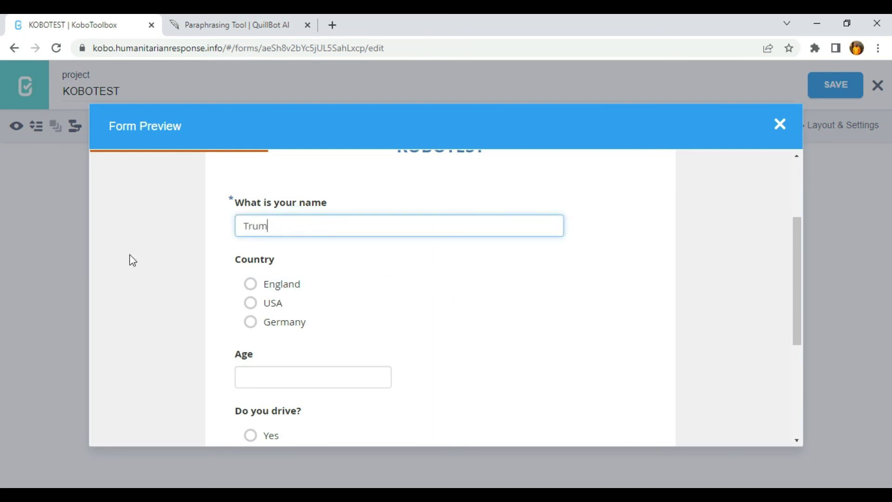